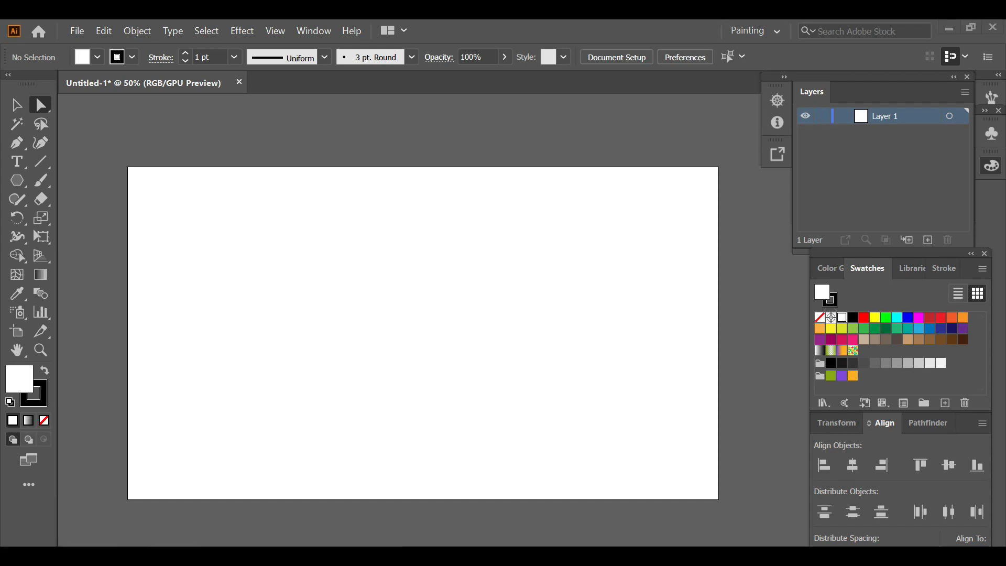
Step: Hide the artboards and set the fill to none, keeping the black stroke
click(276, 30)
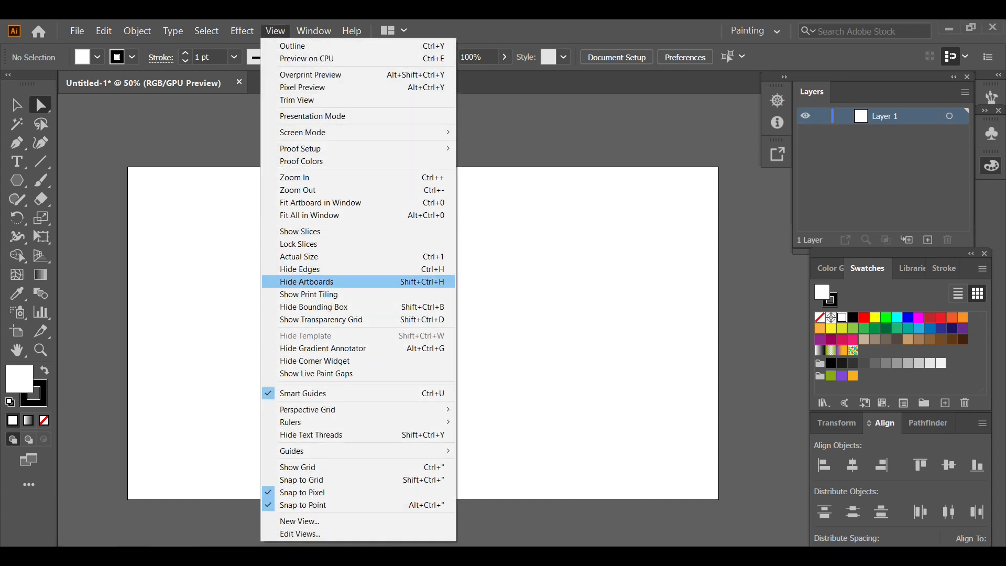
click(306, 282)
click(44, 421)
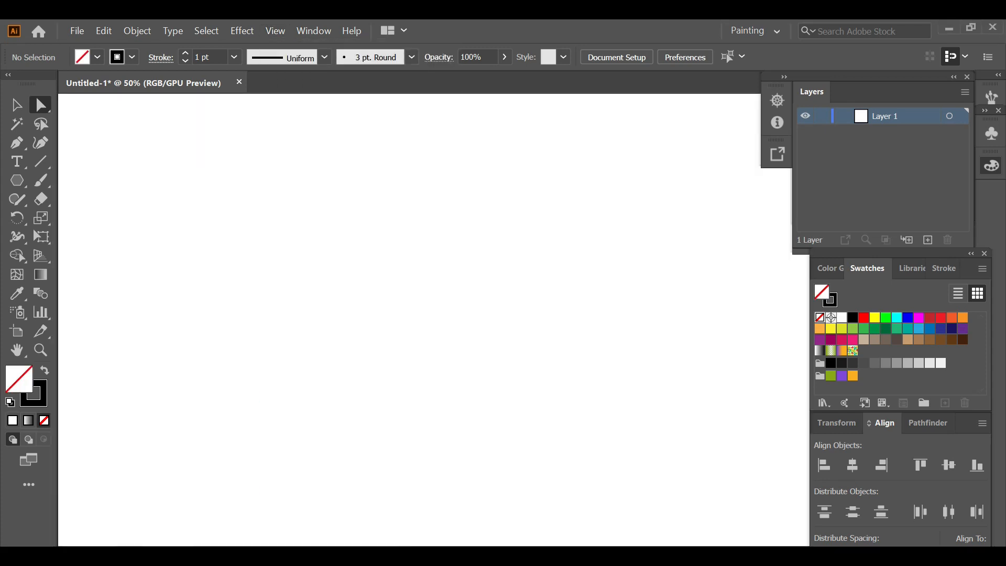
Step: Draw an unfilled circle near the middle of the canvas, set its stroke to 4 pt and deselect it
key(l)
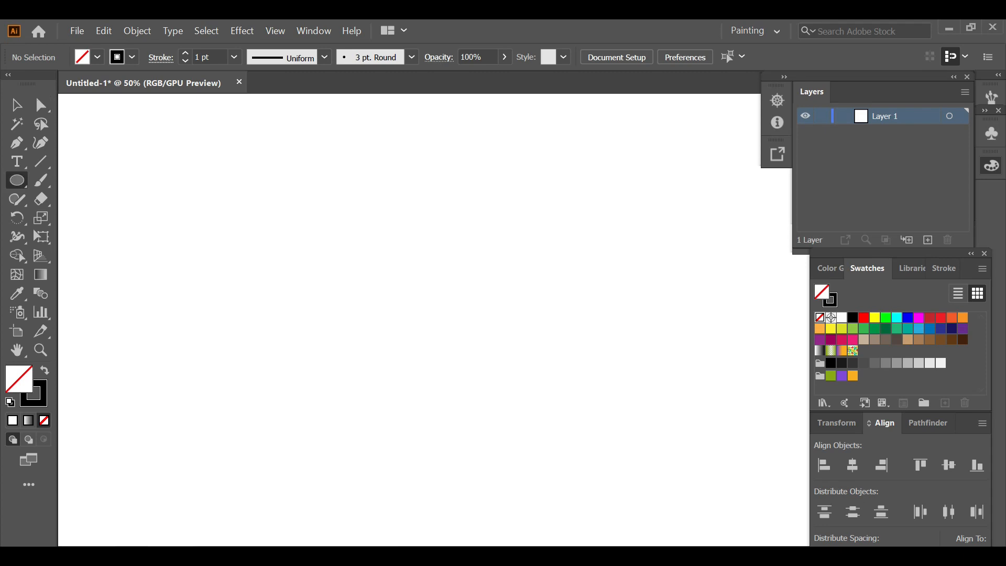
drag(342, 251, 534, 443)
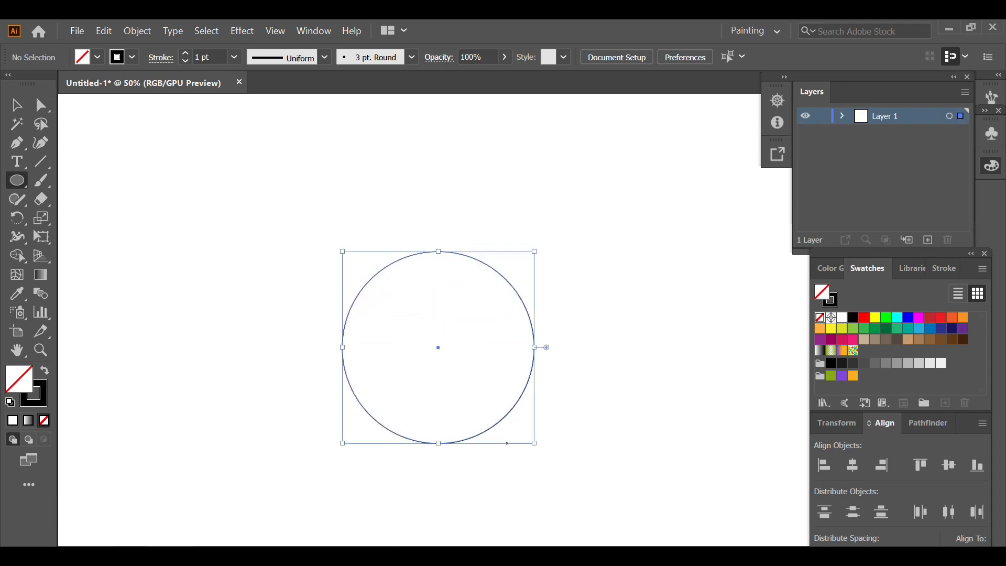
click(186, 53)
click(185, 53)
click(185, 53)
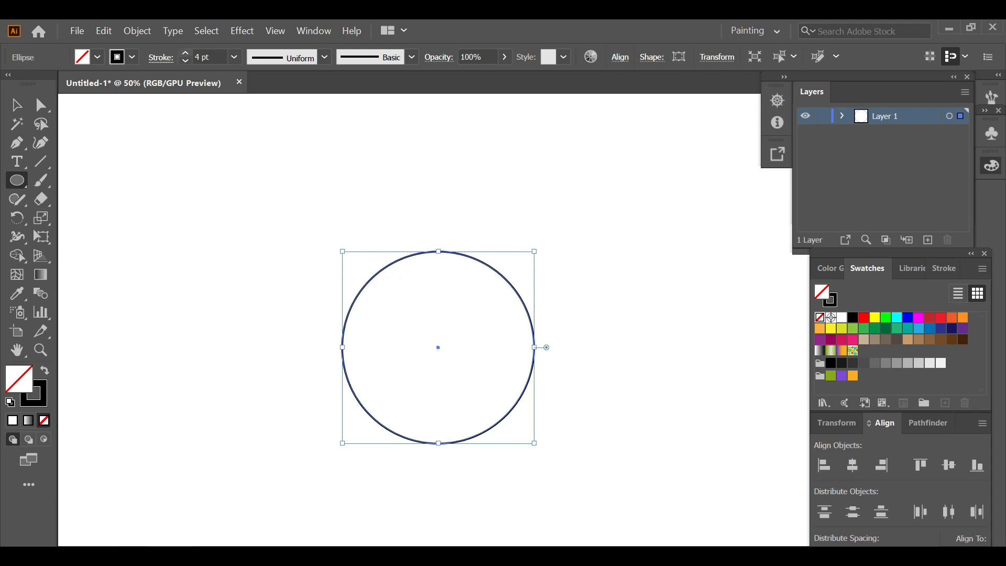
key(ctrl+shift+a)
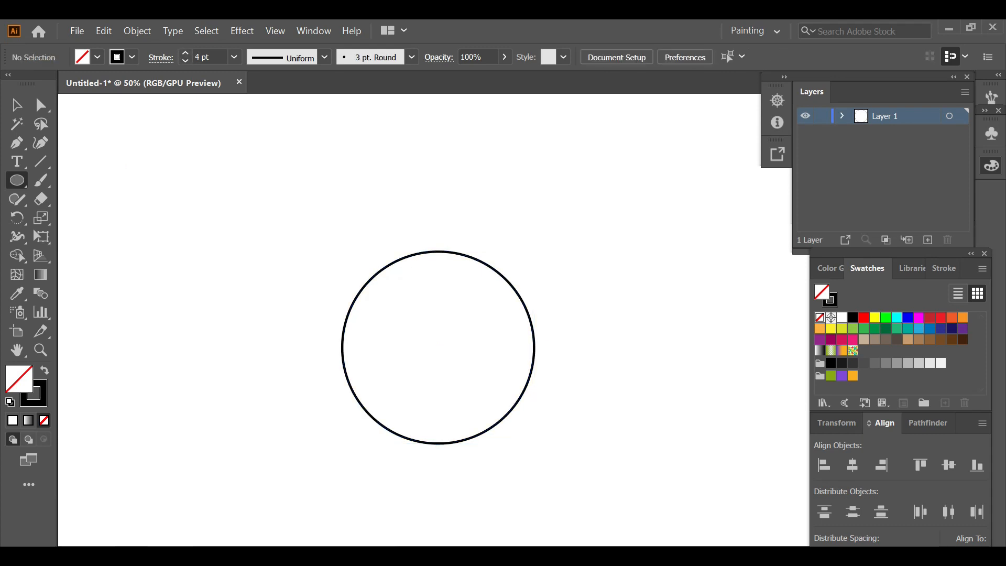
Step: Create a six-sided polygon with a radius of 0.6944 in
right_click(17, 181)
click(90, 237)
click(438, 347)
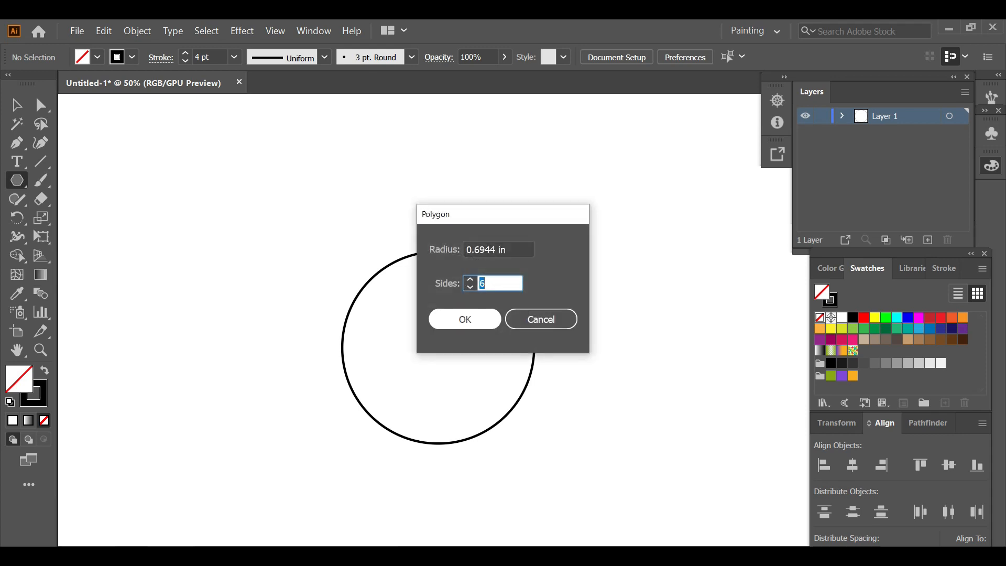
click(465, 320)
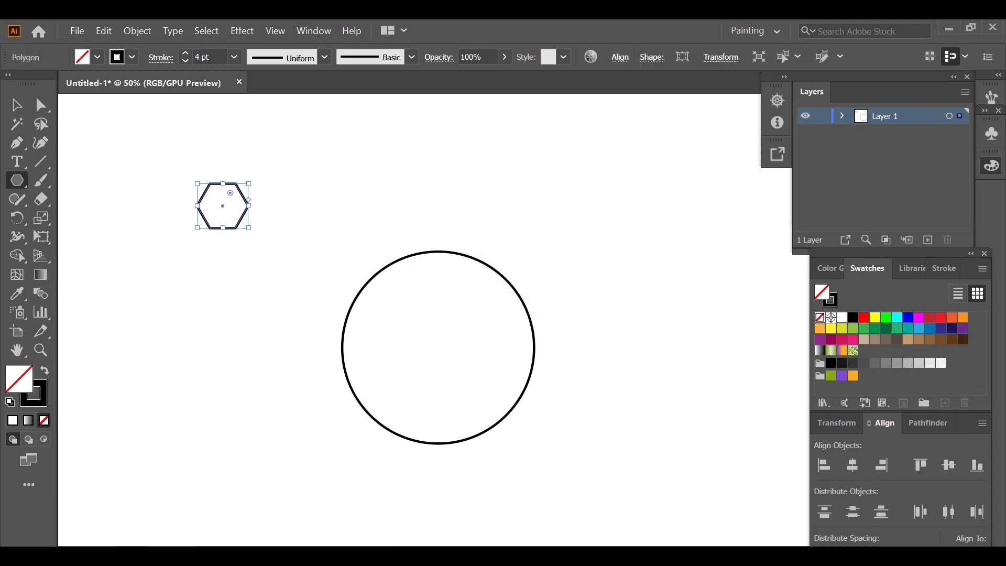
Step: Align the hexagon to the circle as key object, centred horizontally and flush with the circle's top edge
key(v)
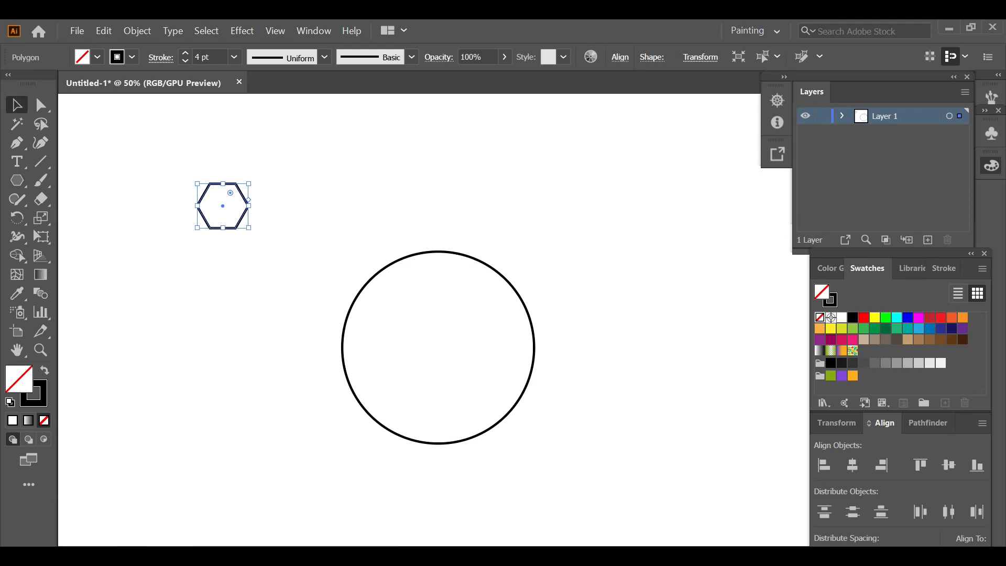
click(366, 286)
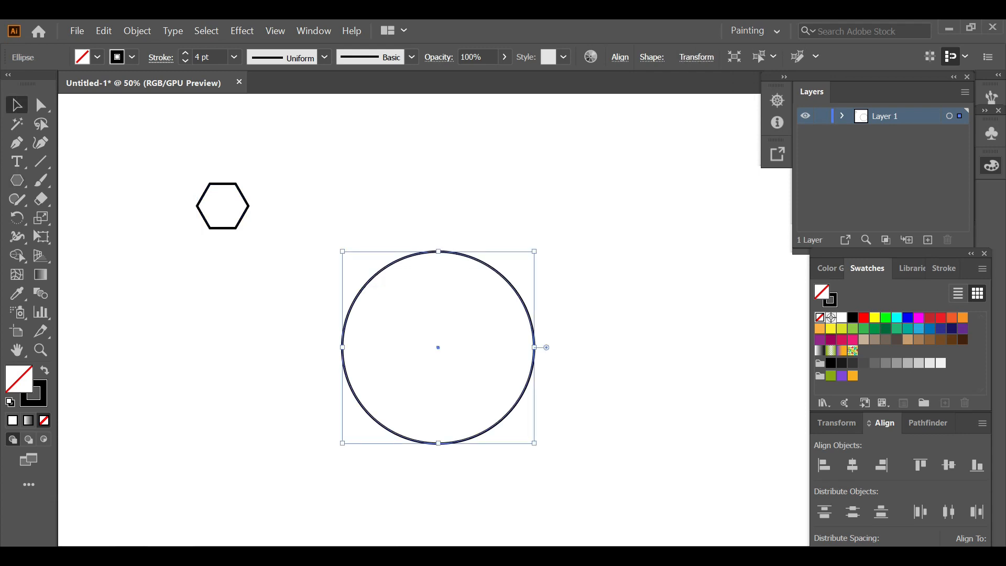
key(ctrl+a)
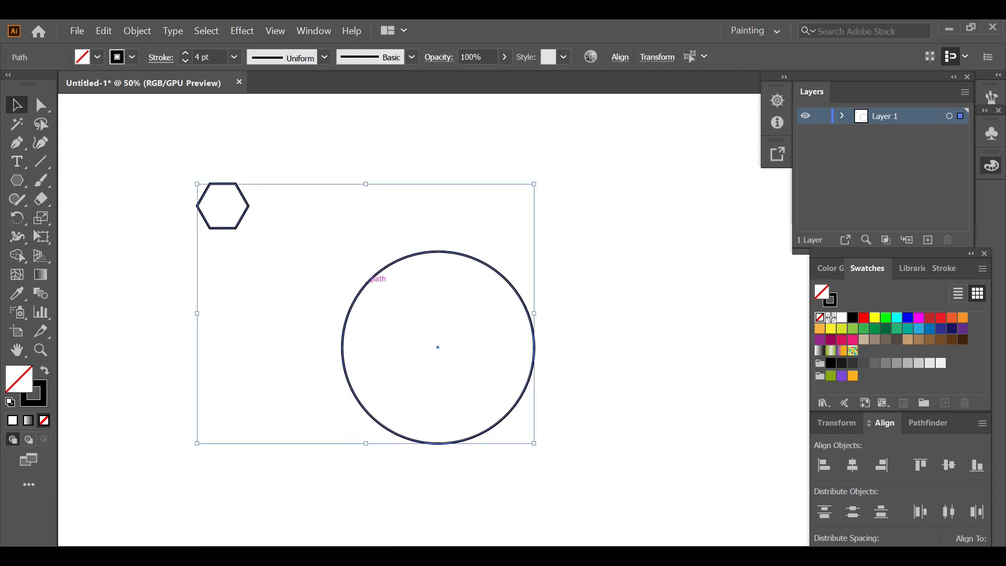
click(372, 277)
click(853, 465)
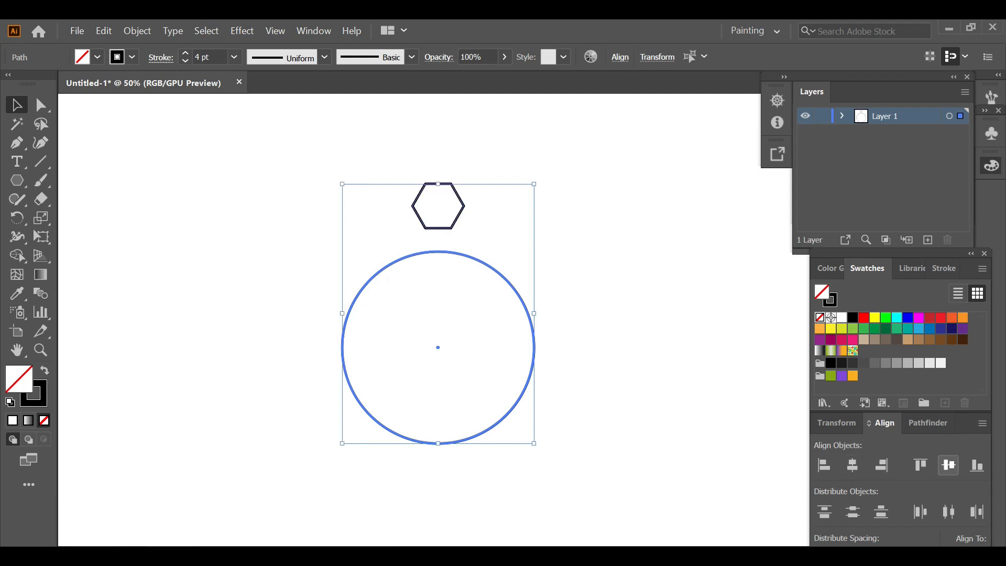
click(920, 465)
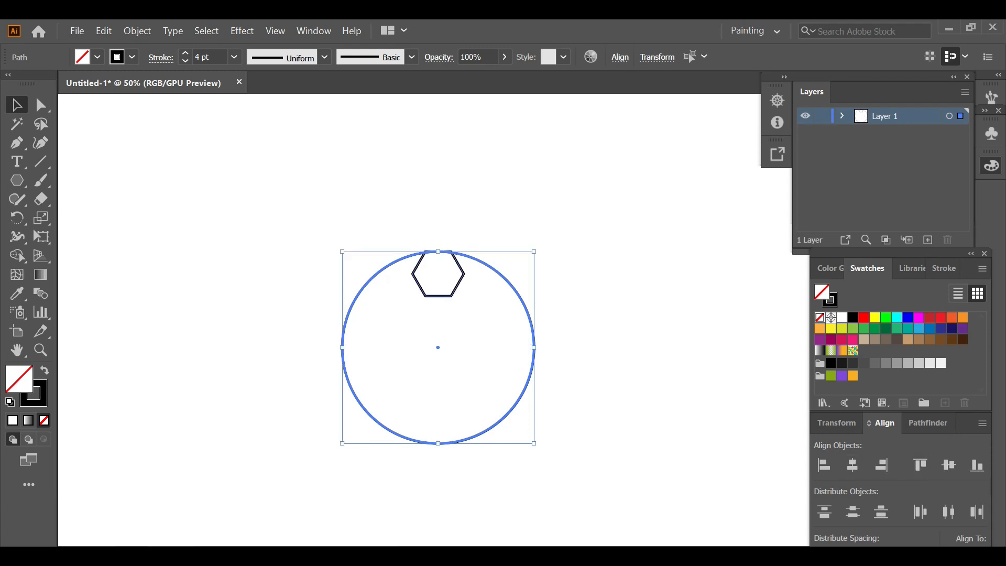
Step: Nudge the hexagon straight up until its centre sits on the circle's top edge
key(ctrl+equal)
key(ctrl+equal)
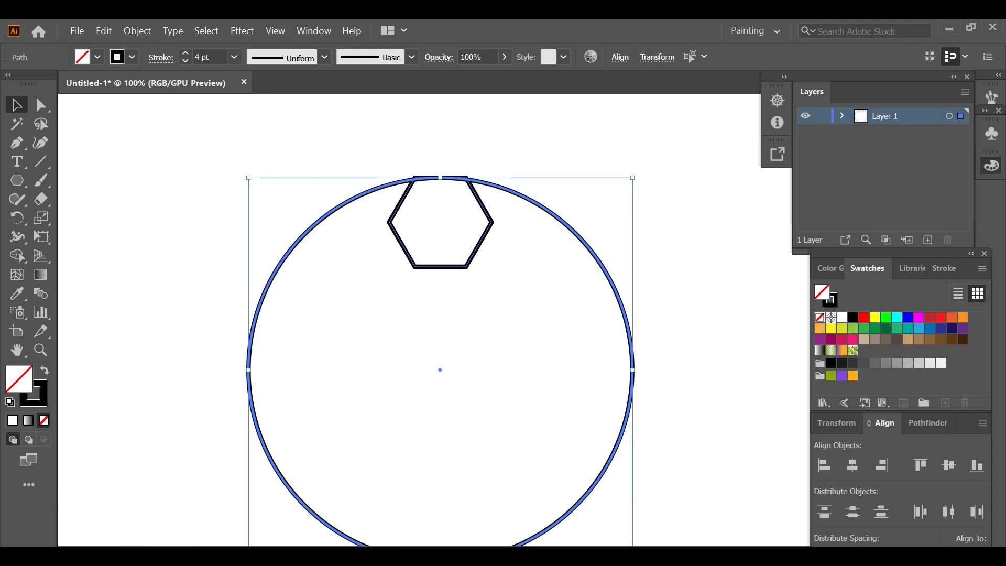
key(ctrl+shift+a)
click(450, 267)
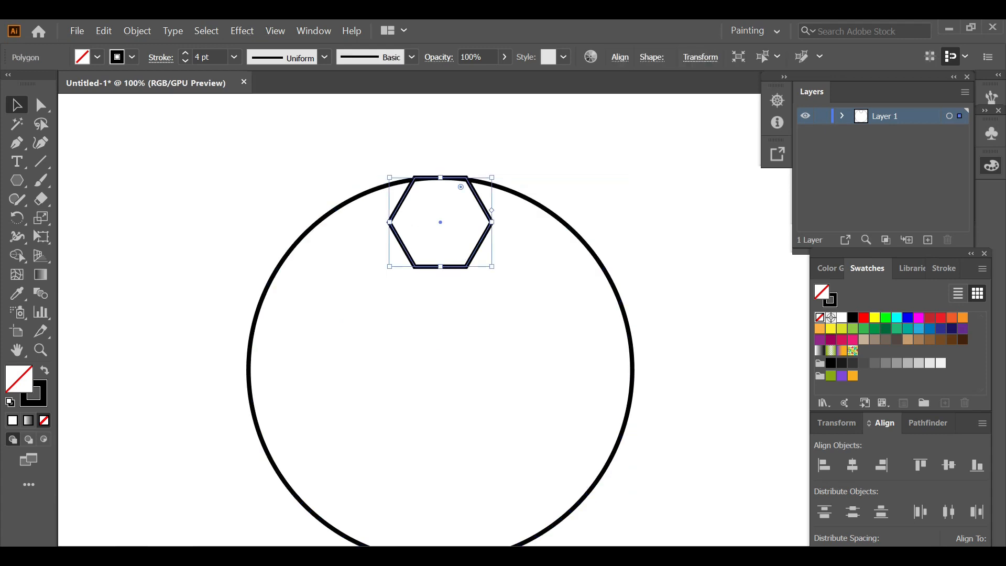
key(Up)
key(Up)
key(Up)
key(Up)
key(Up)
key(Up)
key(Up)
key(Up)
key(Up)
key(Up)
key(Up)
key(Up)
key(Up)
key(Up)
key(Up)
key(Up)
key(Up)
key(Up)
key(Up)
key(Up)
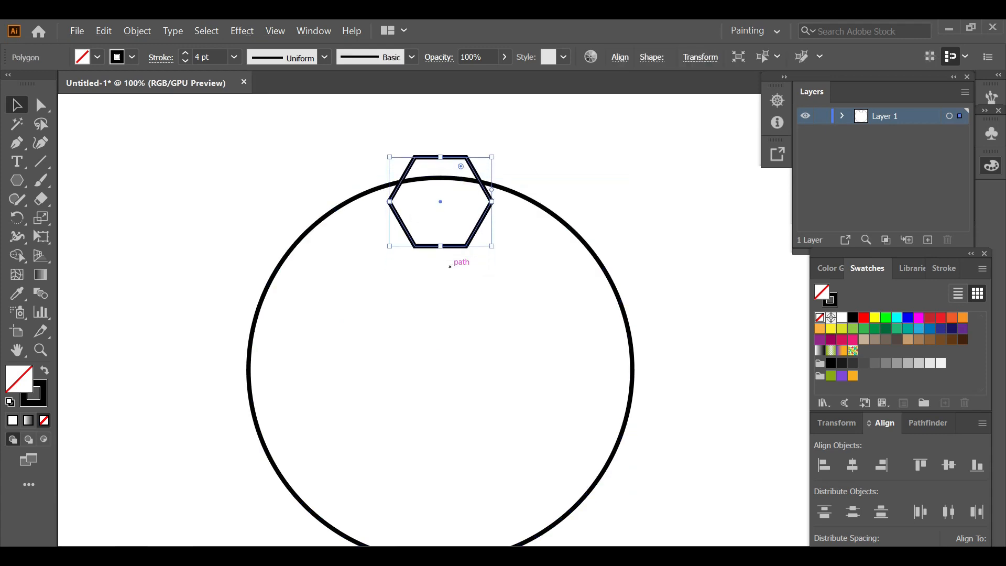
key(Up)
key(Up)
key(Up)
key(Up)
key(Up)
key(Up)
key(Up)
key(Up)
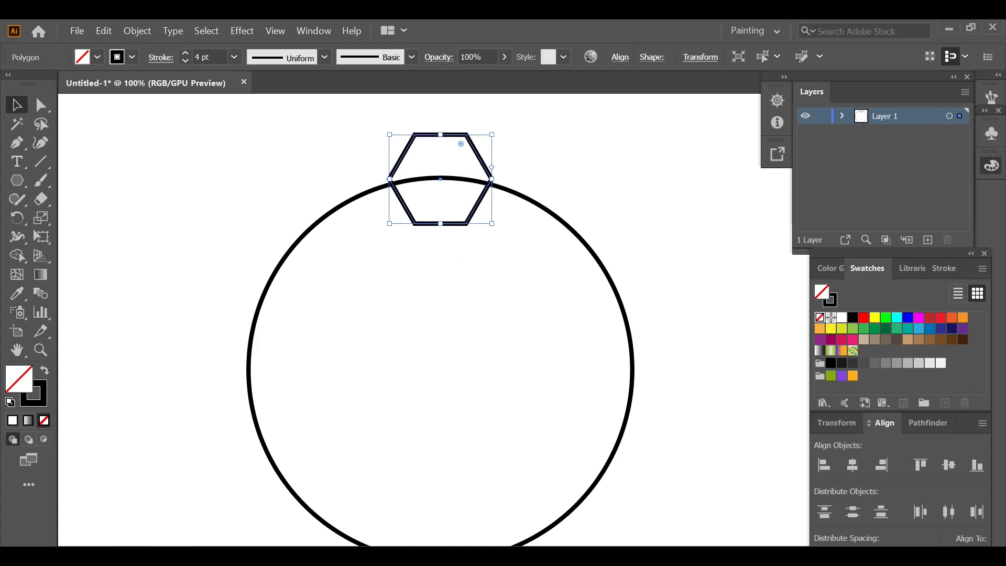
Step: Make a copy of the hexagon rotated 60° about the circle's centre
click(555, 216)
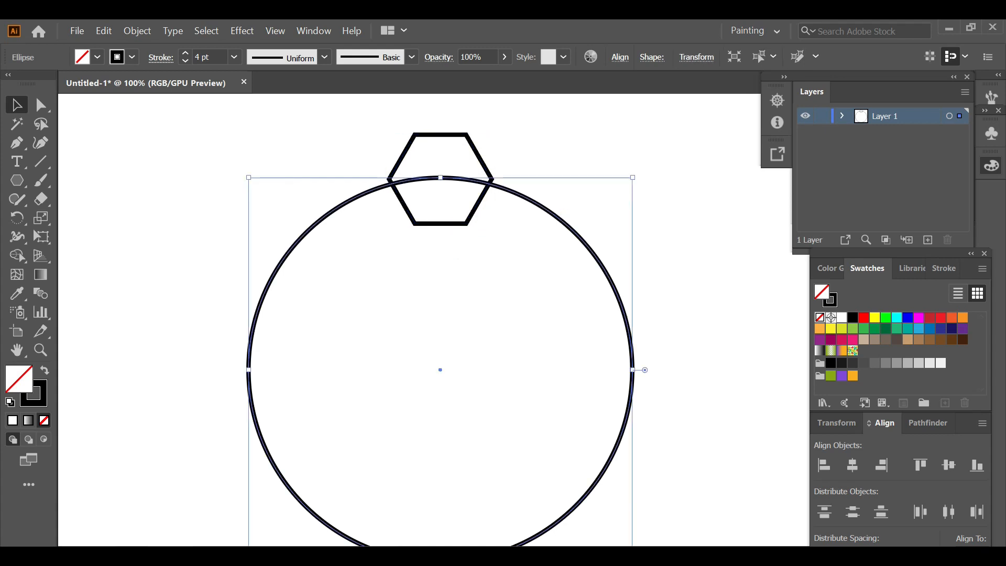
click(611, 195)
click(433, 223)
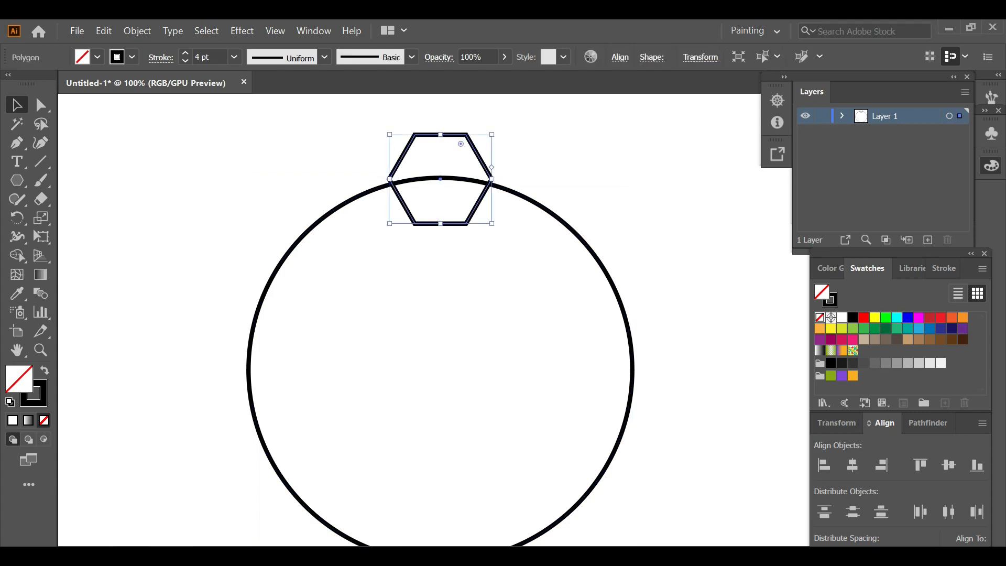
key(r)
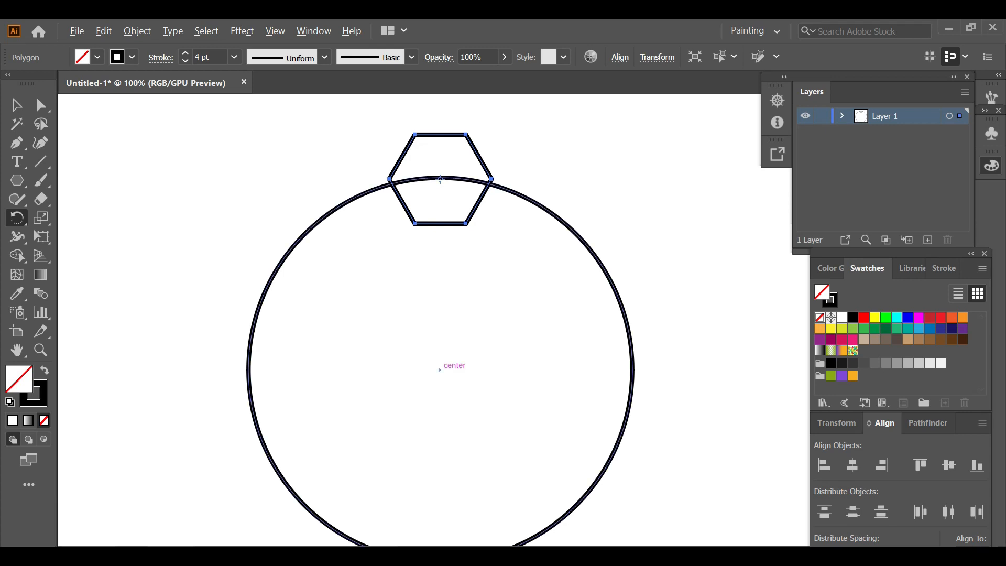
alt+click(440, 370)
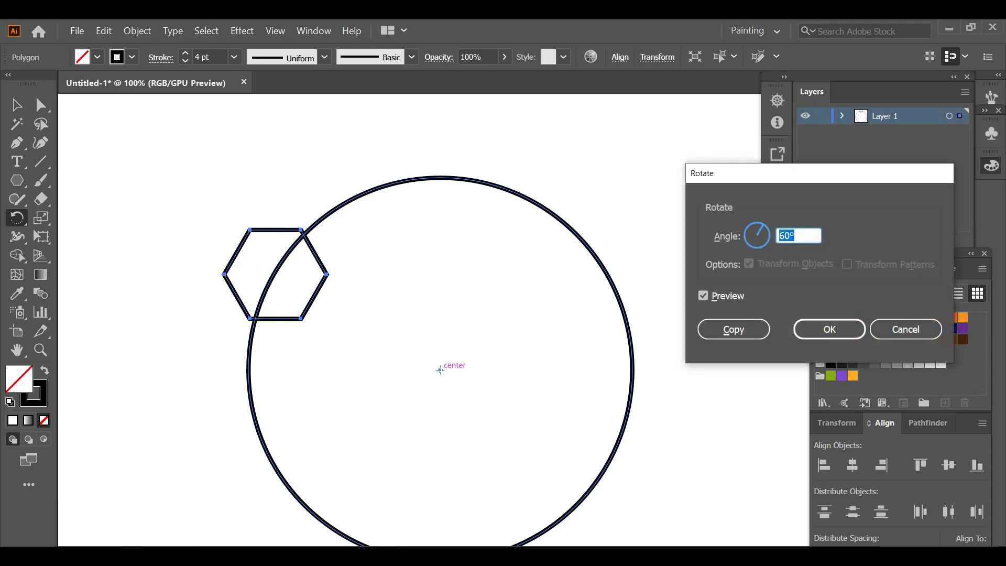
click(734, 329)
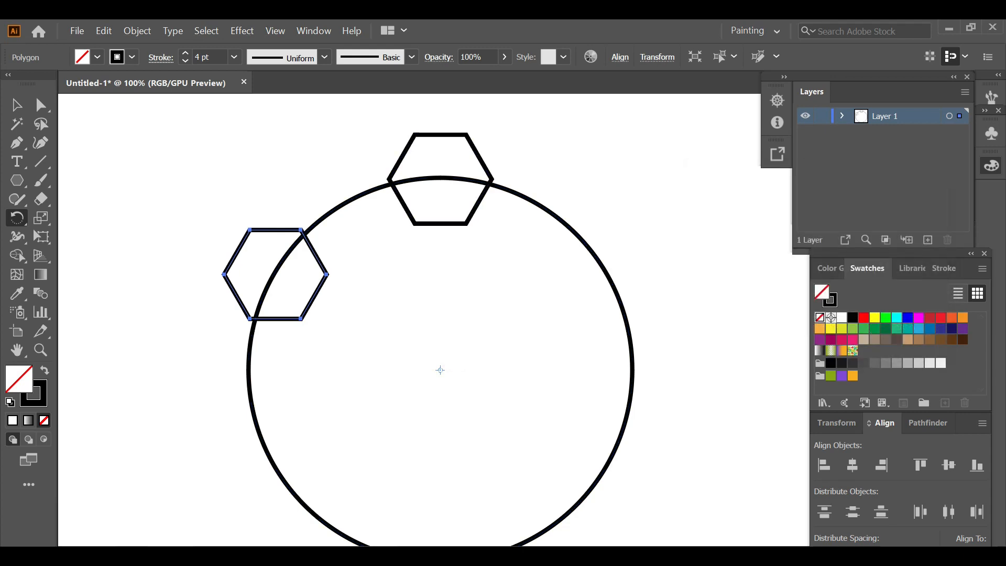
Step: Repeat the rotated copy four more times to space six hexagons evenly around the circle
scroll(440, 325, down, 1)
key(ctrl+d)
key(ctrl+d)
key(ctrl+d)
key(ctrl+d)
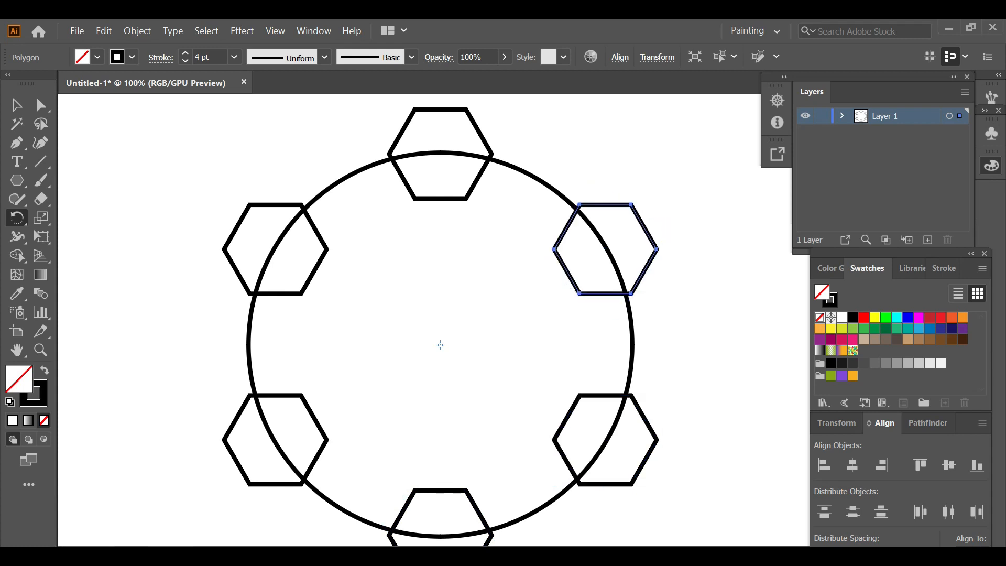
Step: Select all shapes and use Shape Builder to cut away the lower-right and upper-right hexagons together with their overlaps on the circle
key(ctrl+minus)
key(ctrl+minus)
key(ctrl+minus)
key(ctrl+a)
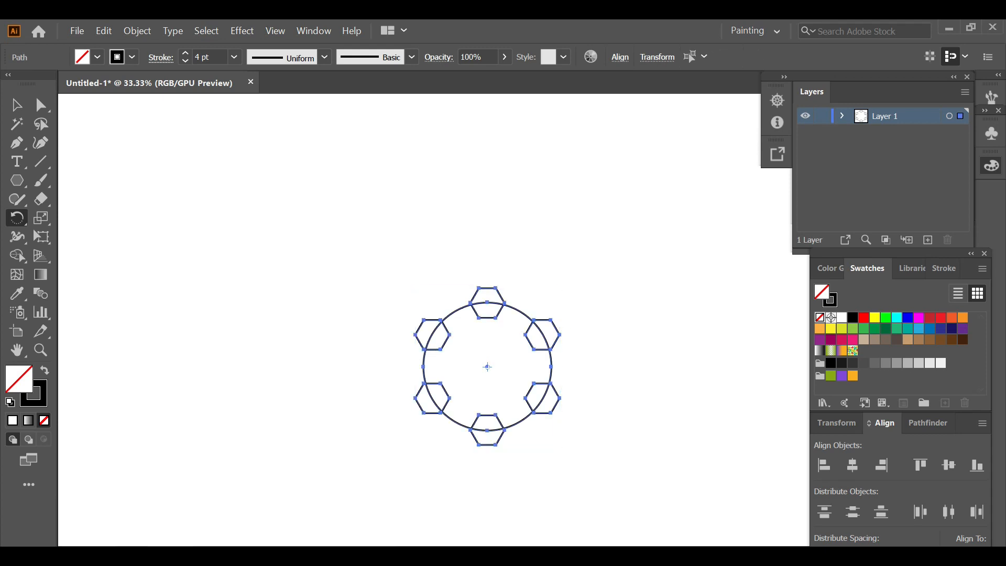
key(shift+m)
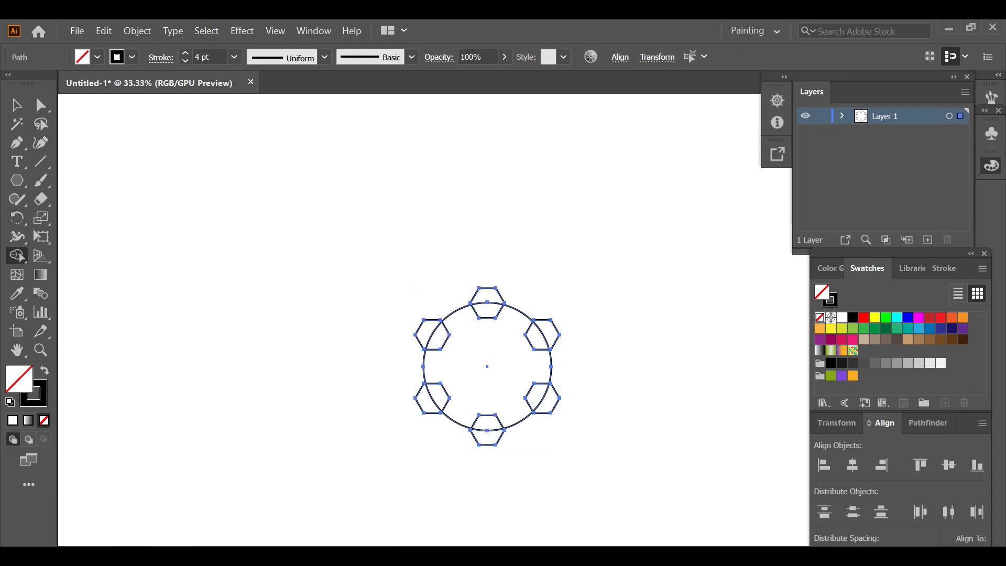
scroll(570, 399, up, 3)
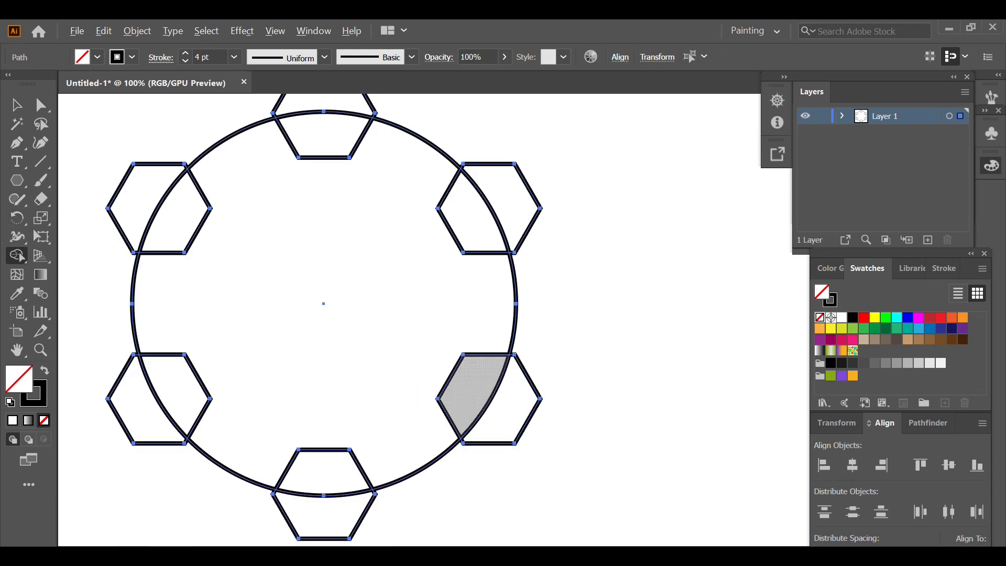
drag(472, 388, 548, 438)
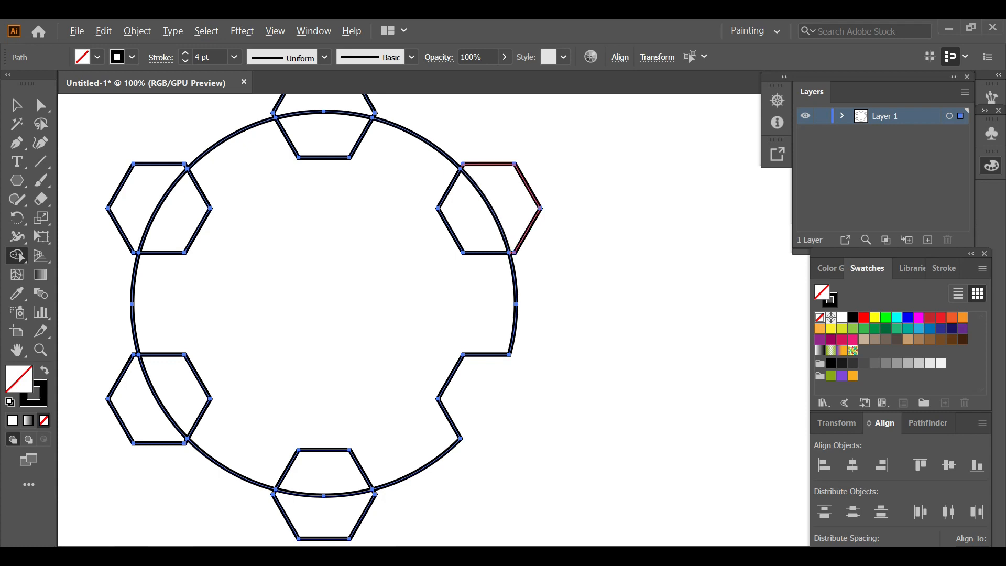
alt+click(524, 210)
alt+click(475, 215)
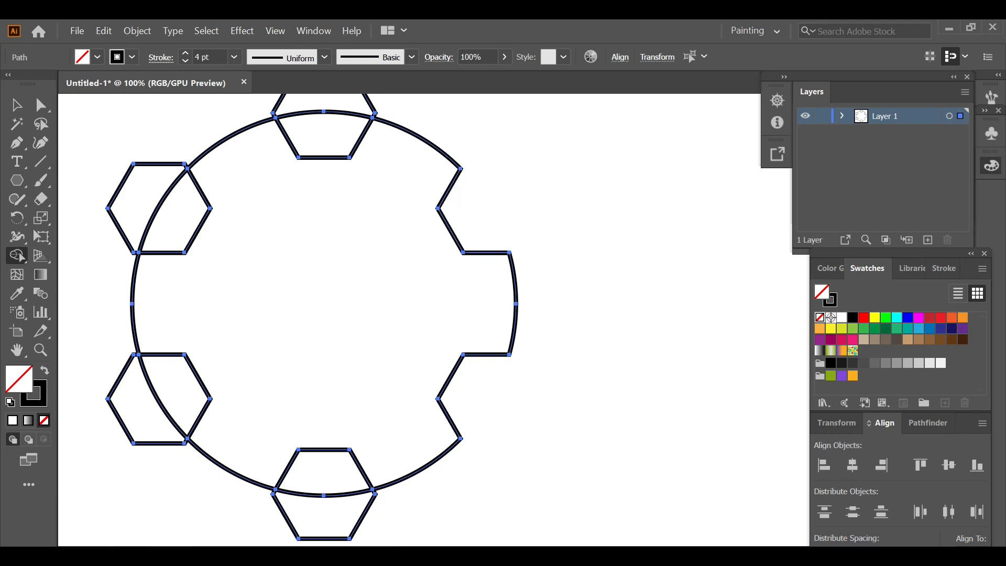
Step: Cut the top, upper-left, lower-left and bottom hexagons out of the circle with Shape Builder to finish the gear outline
scroll(324, 173, up, 1)
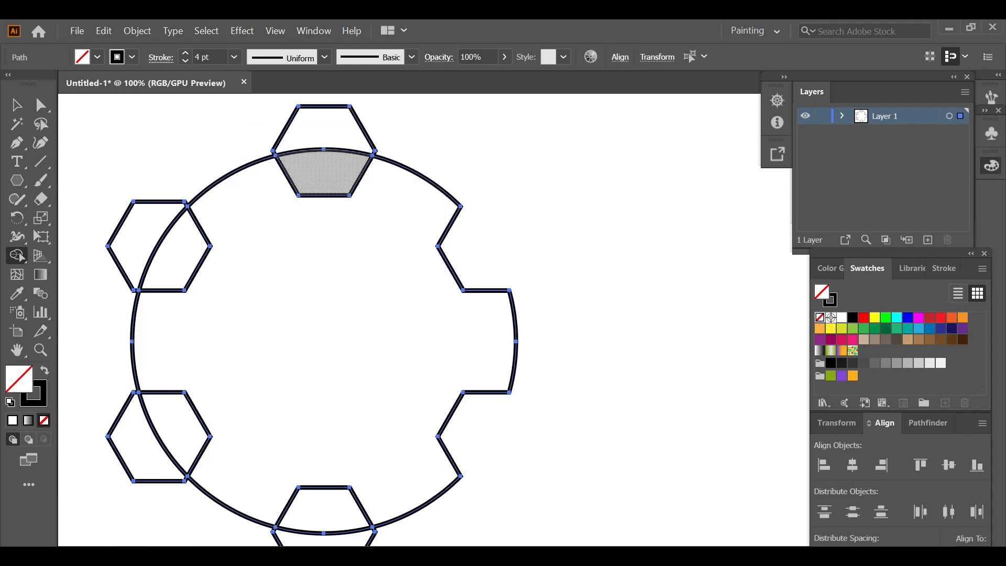
mouse_move(326, 173)
mouse_down()
mouse_move(329, 147)
mouse_move(366, 86)
mouse_up()
scroll(231, 294, down, 3)
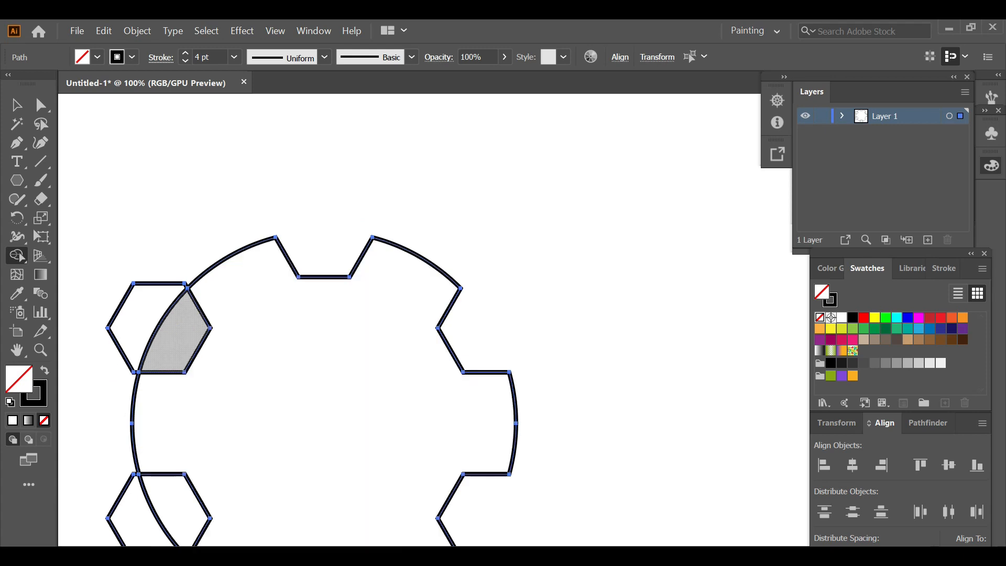
drag(176, 333, 113, 281)
scroll(118, 285, down, 4)
scroll(152, 336, down, 2)
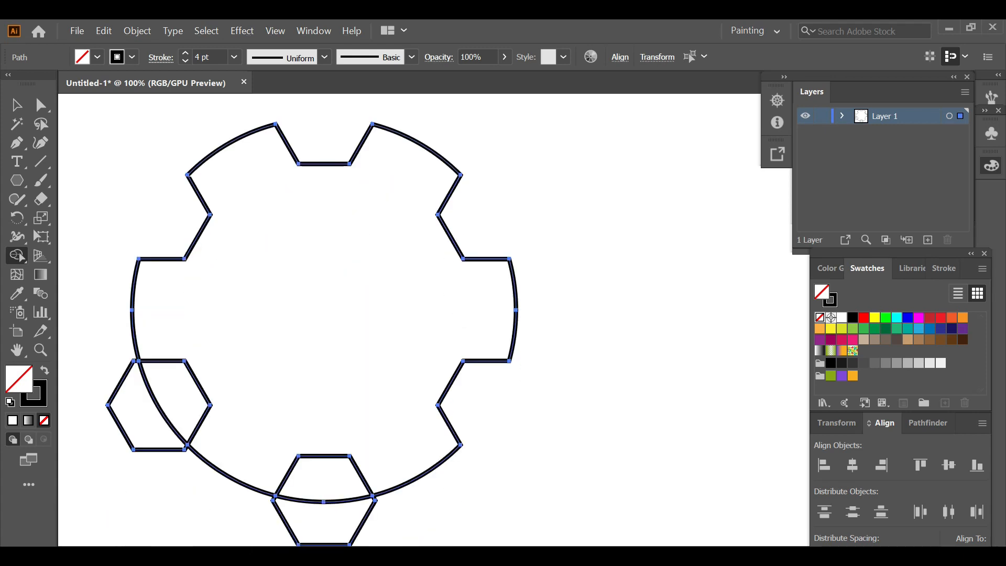
drag(169, 338, 94, 392)
scroll(324, 296, down, 2)
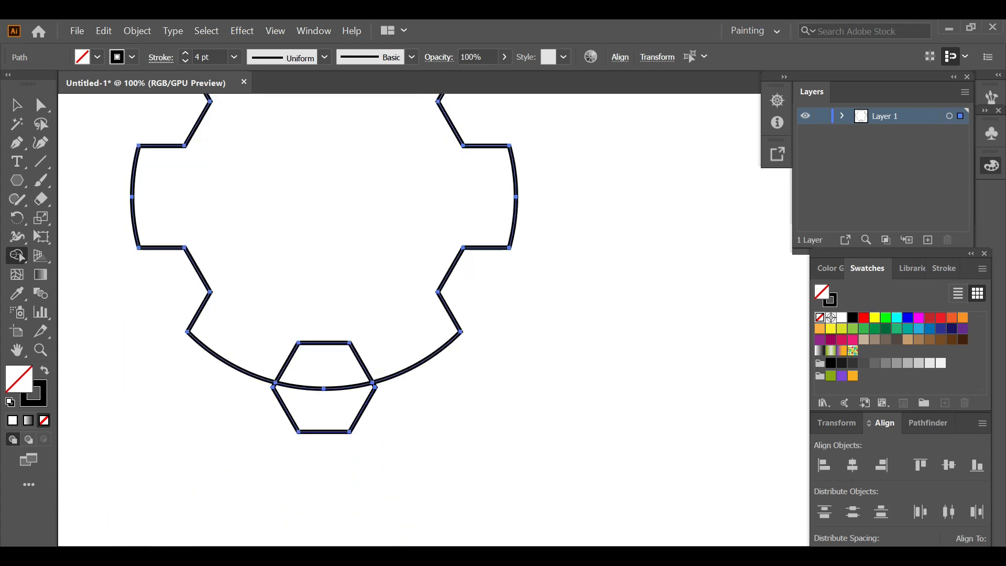
drag(319, 362, 315, 454)
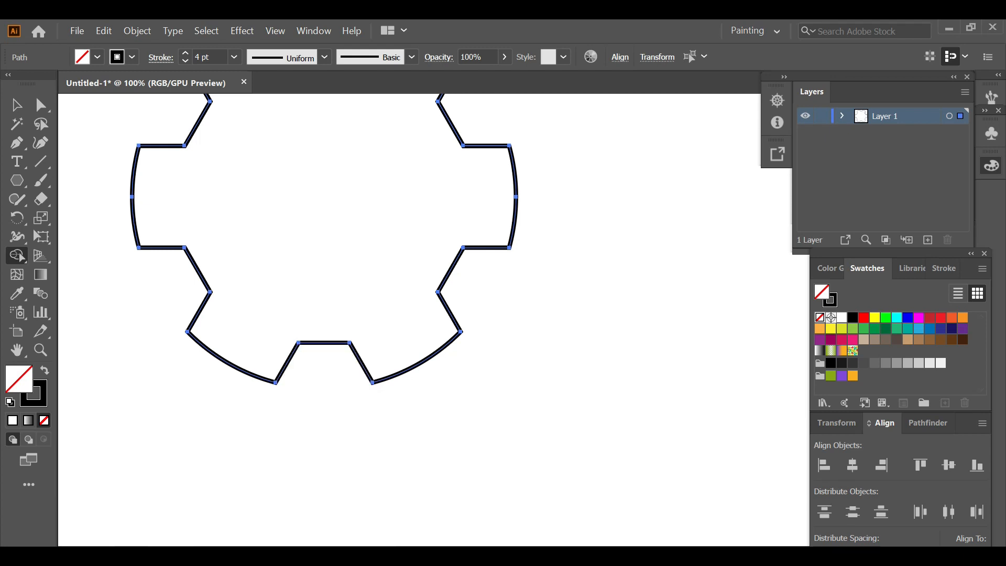
Step: Round all corners of the gear outline together to a radius of about 0.086 in
scroll(369, 427, down, 3)
scroll(361, 414, up, 1)
key(v)
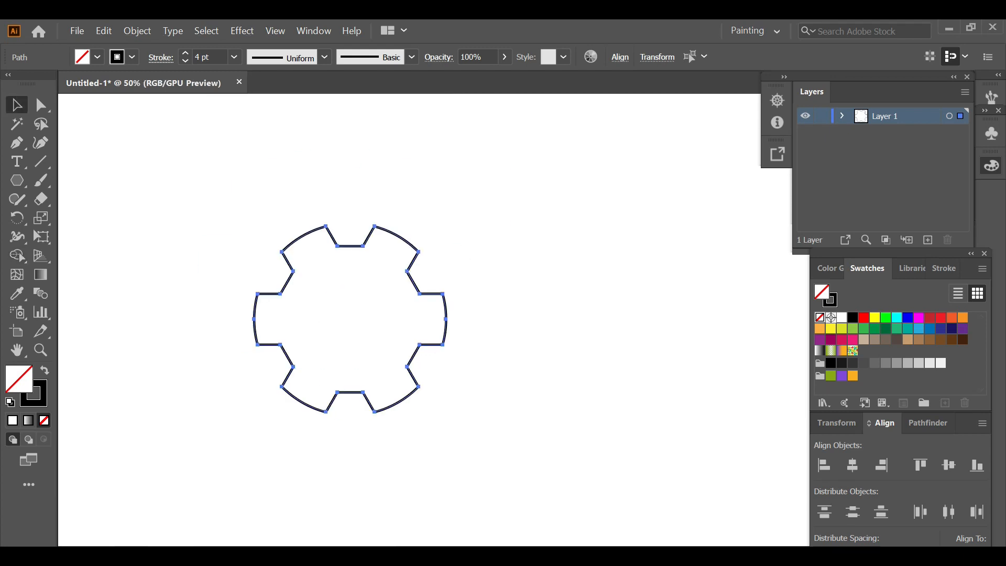
key(a)
scroll(297, 261, up, 3)
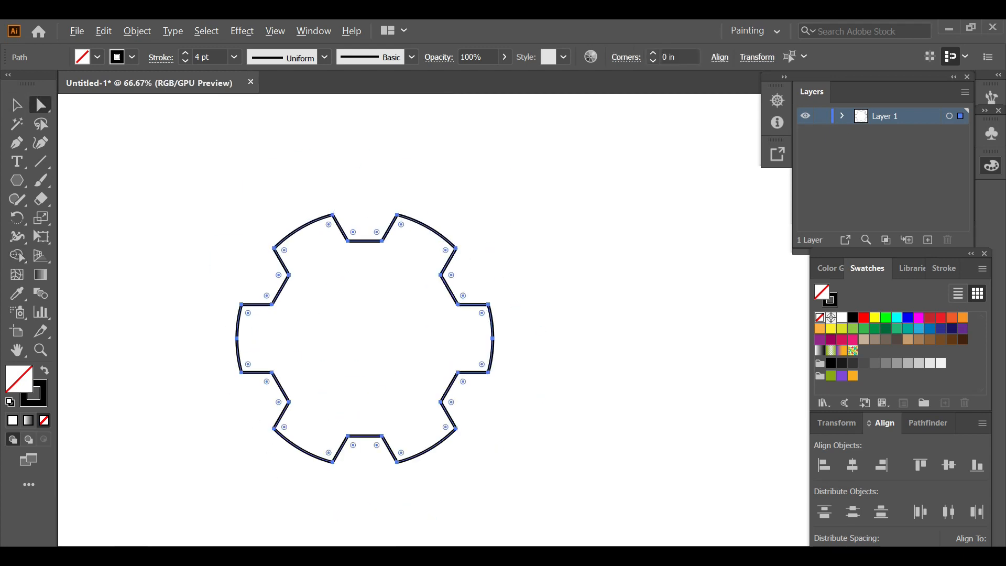
drag(262, 238, 268, 241)
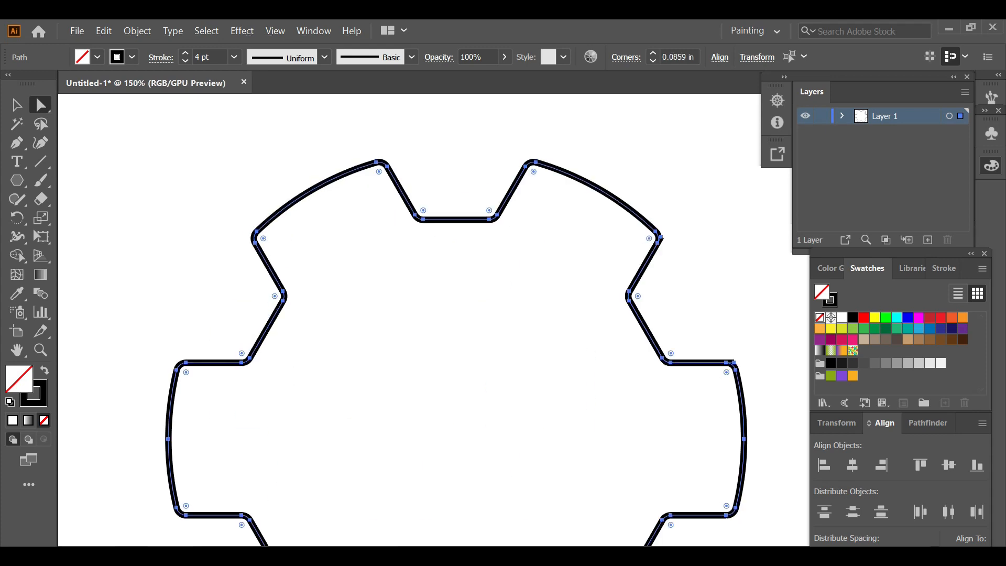
scroll(199, 287, down, 3)
key(ctrl+shift+a)
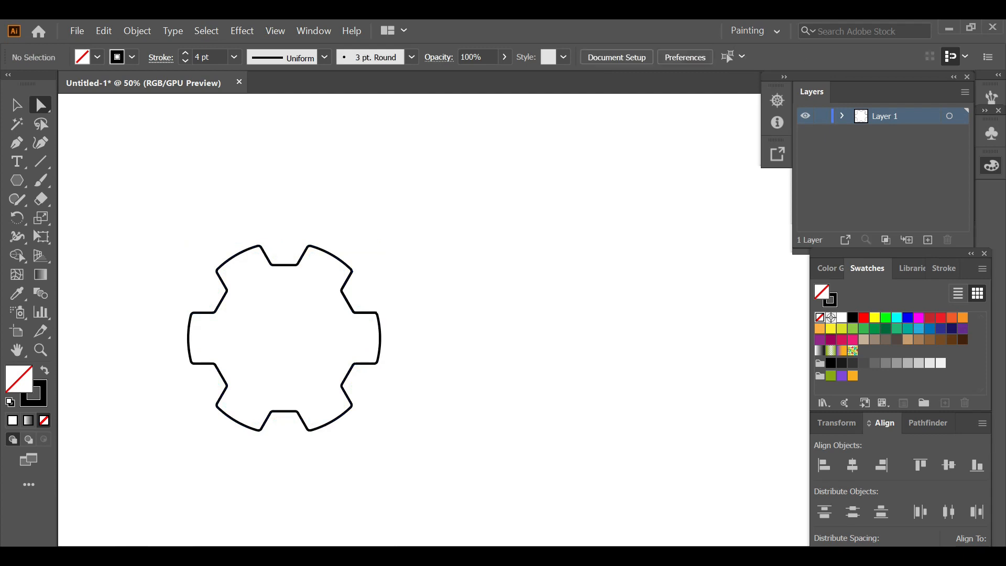
Step: Nudge the whole gear outline slightly to the right
key(v)
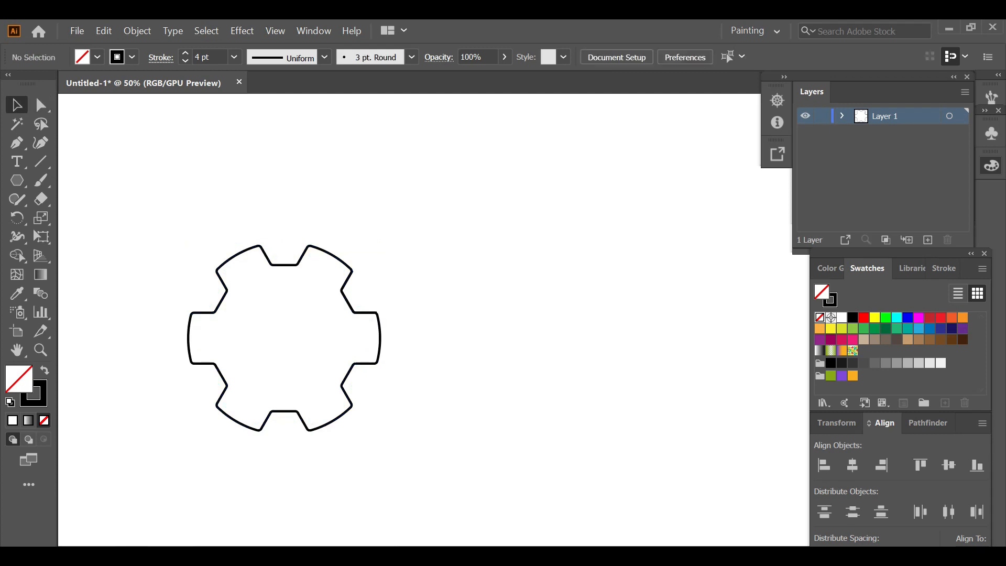
click(352, 388)
key(Right)
key(Right)
key(Right)
key(Right)
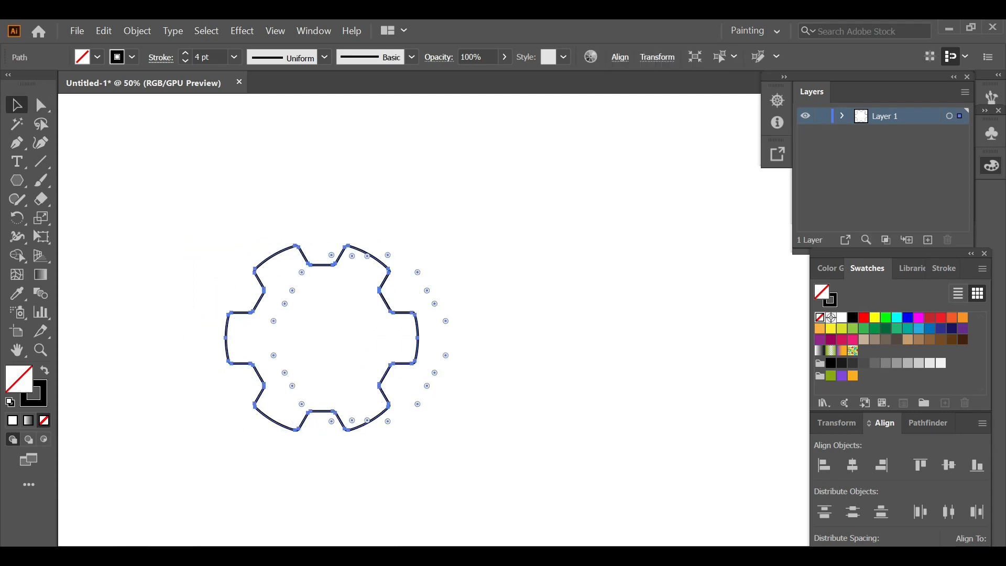
Step: Rotate the gear about 30° clockwise so a tooth points straight up, and delete the leftover hexagon fragment at its upper-right tooth
scroll(549, 445, up, 1)
scroll(551, 447, up, 1)
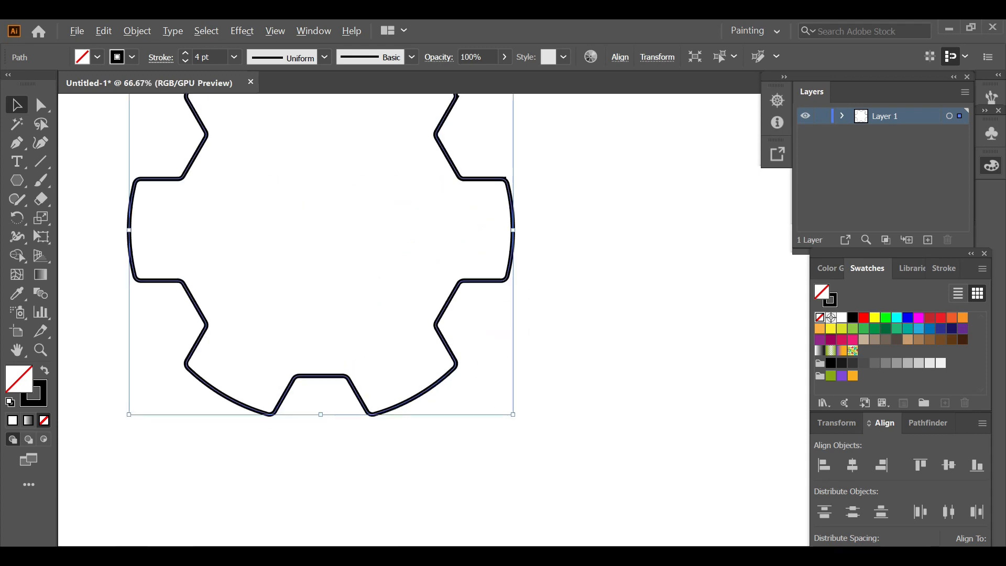
scroll(532, 441, down, 1)
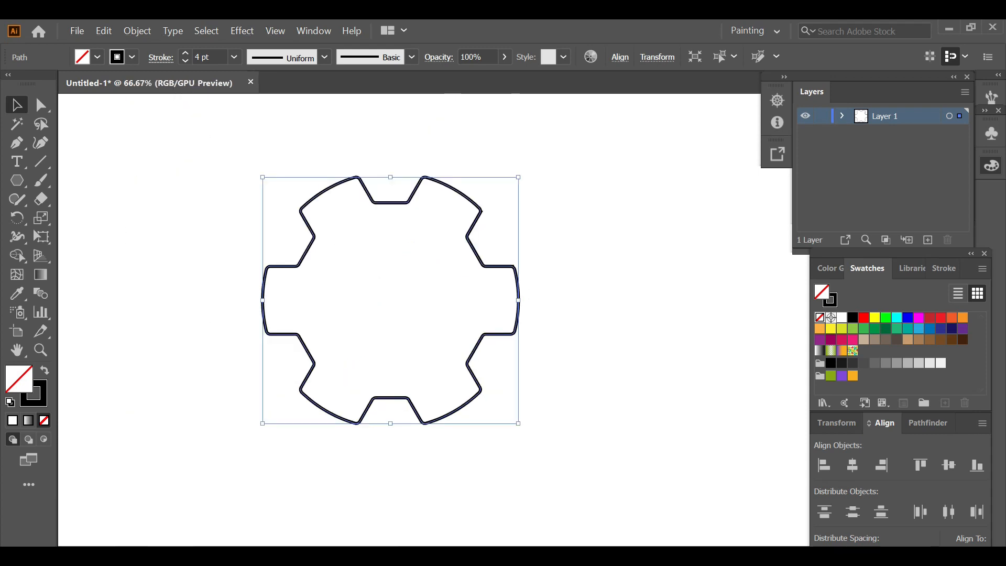
key(e)
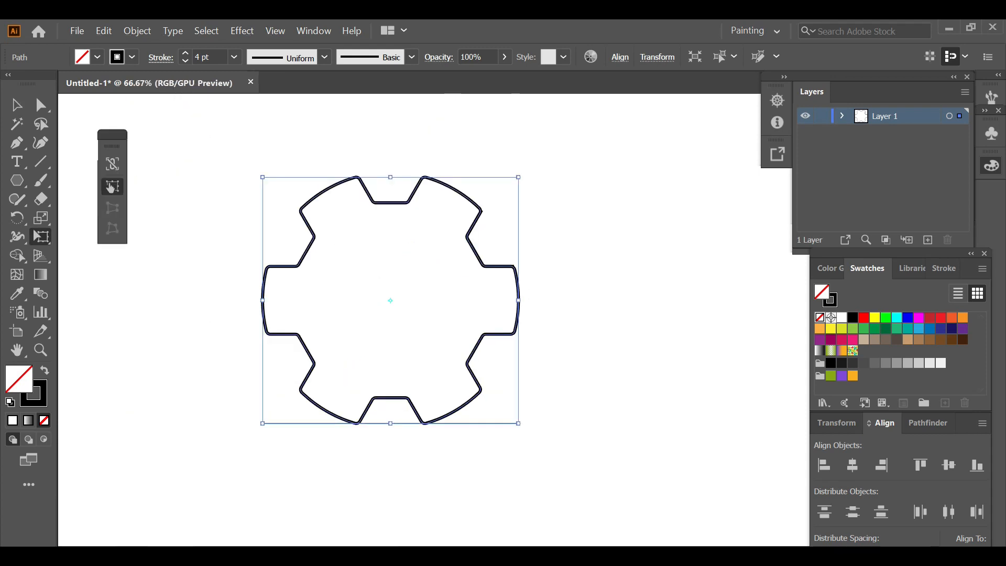
drag(522, 427, 436, 471)
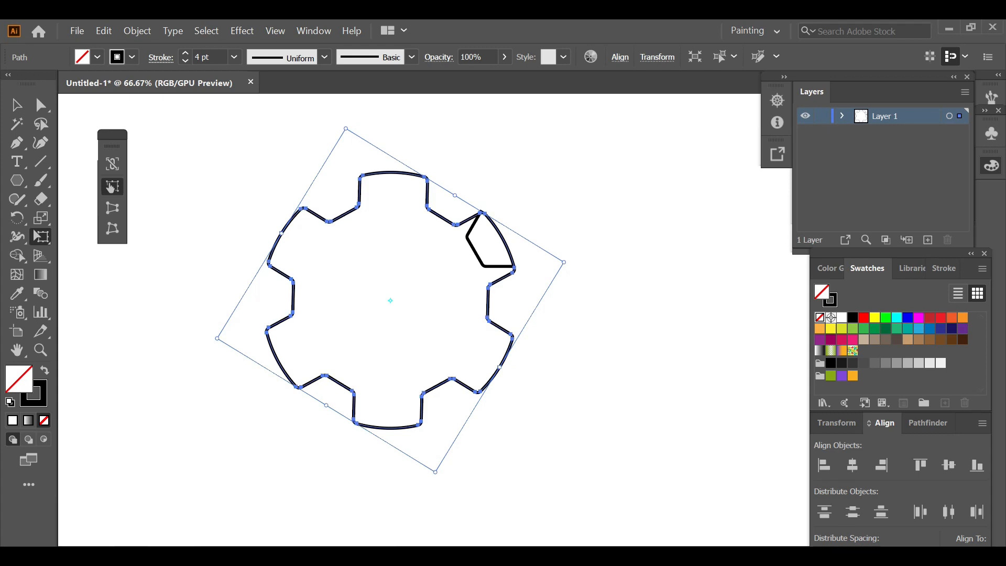
drag(436, 472, 440, 471)
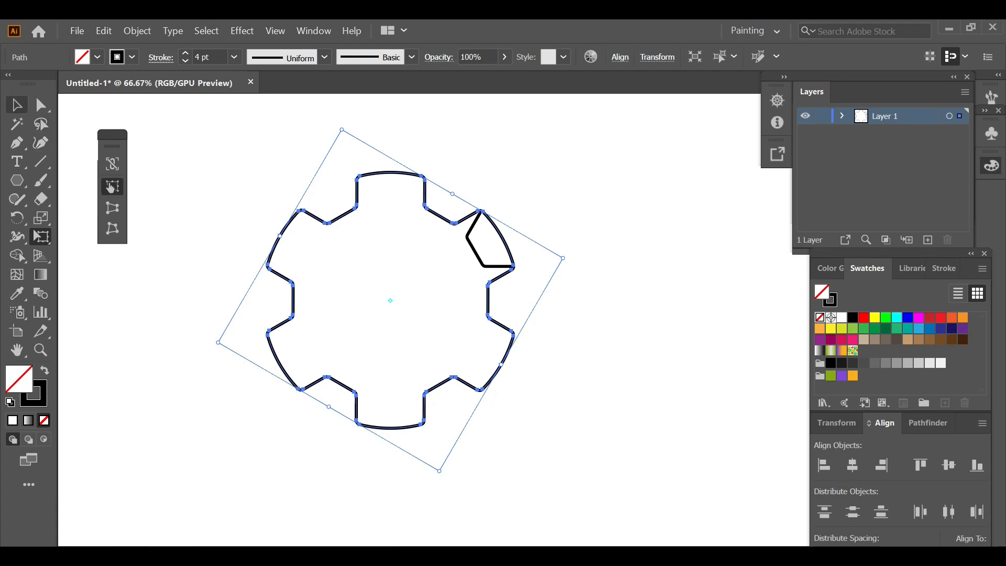
key(v)
click(569, 362)
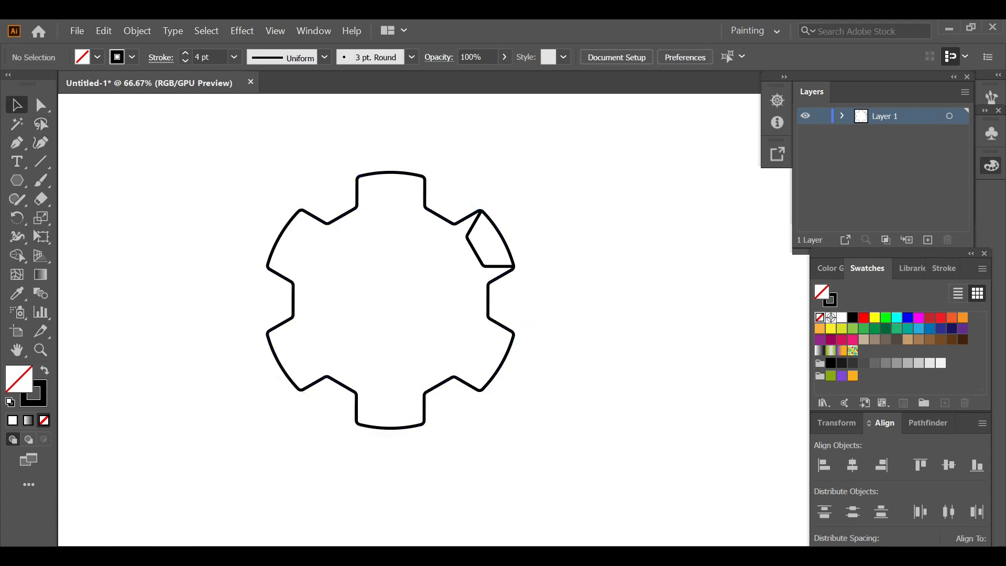
click(479, 259)
key(Delete)
Step: Create a three-sided polygon with a radius of 0.6944 in inside the gear
drag(17, 180, 92, 238)
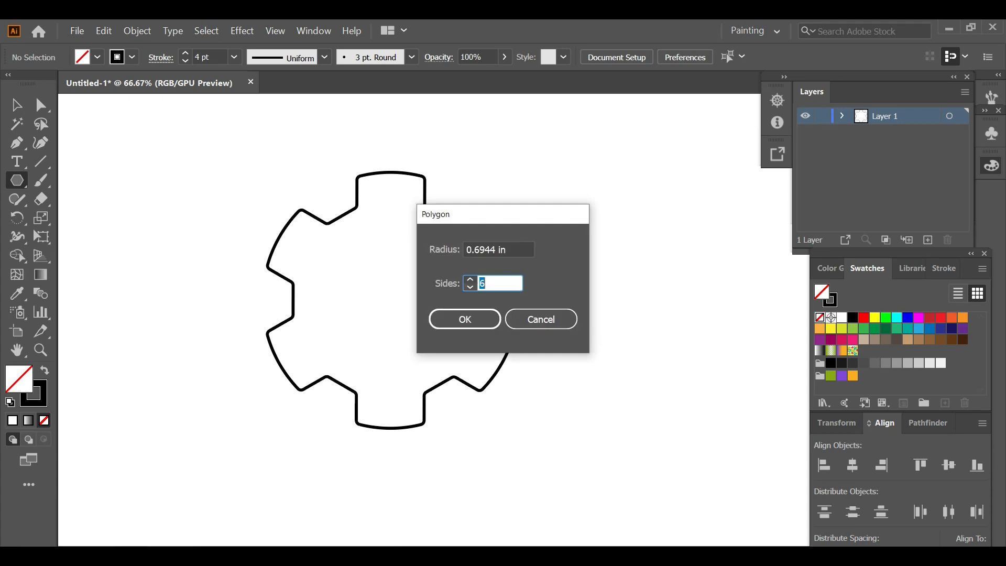
text(4)
key(BackSpace)
text(3)
key(Return)
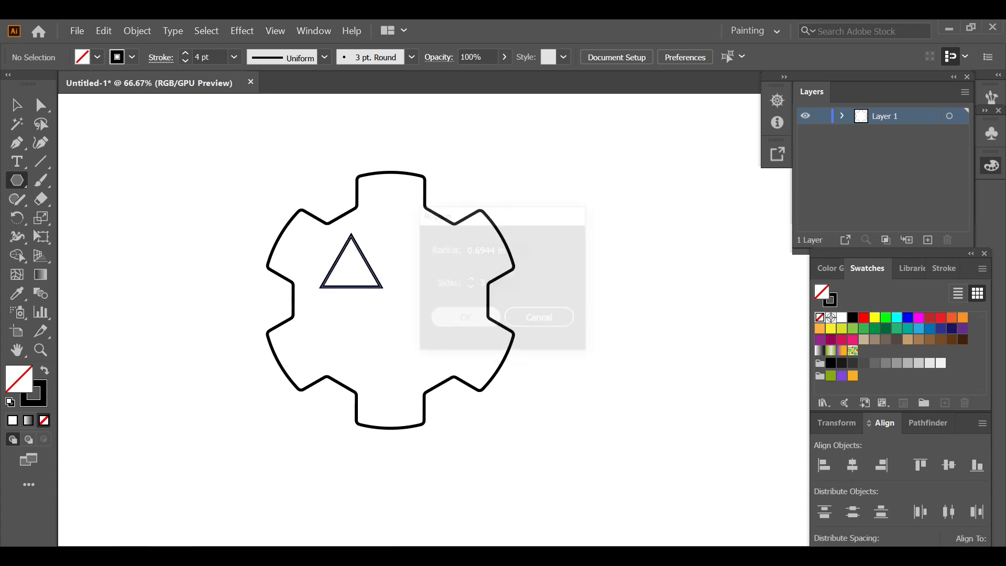
Step: Rotate the triangle inside the gear so it points to the right like a play symbol
drag(400, 299, 336, 310)
key(v)
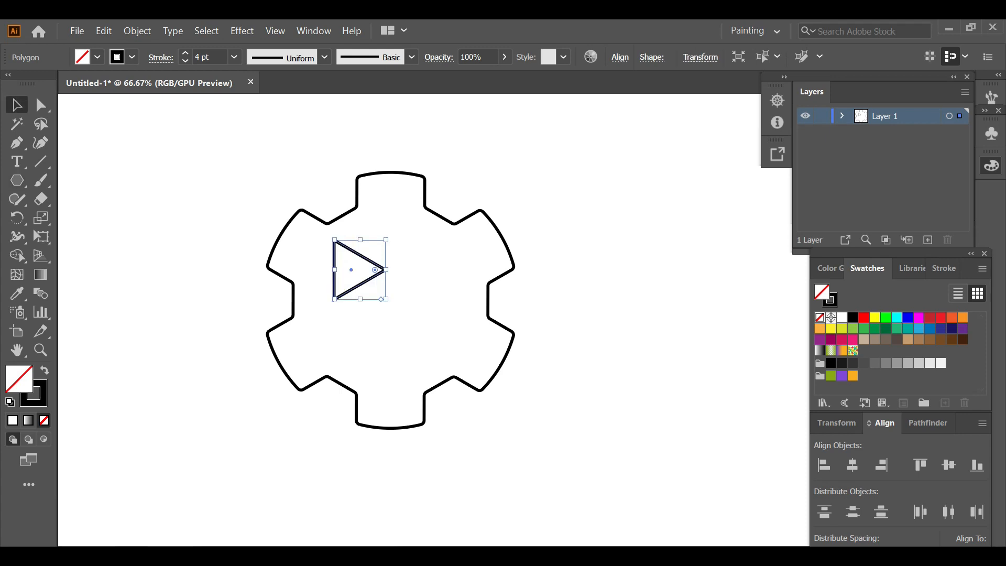
Step: Centre the triangle horizontally and vertically on the gear, using the gear as the key object
click(492, 405)
click(475, 387)
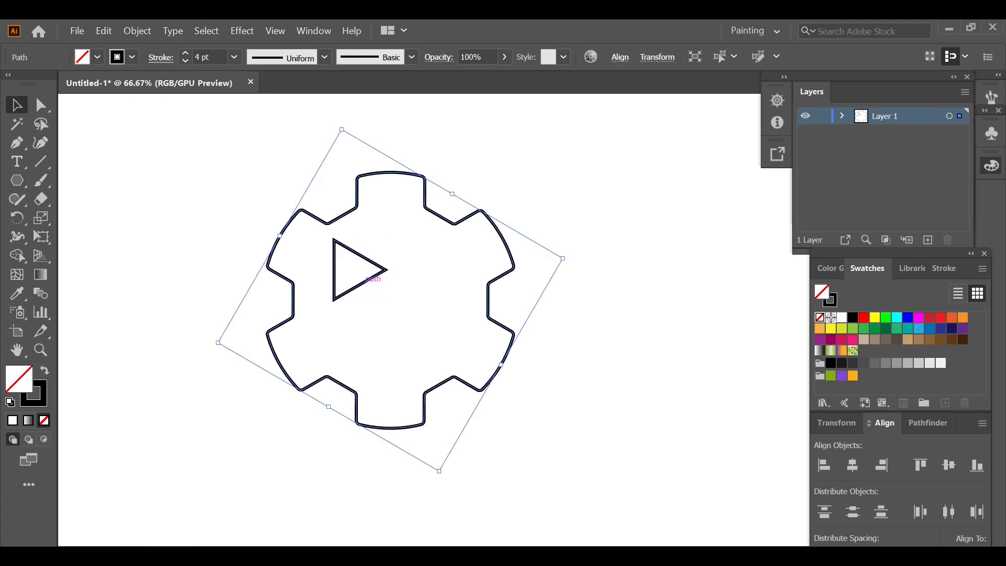
shift+click(364, 283)
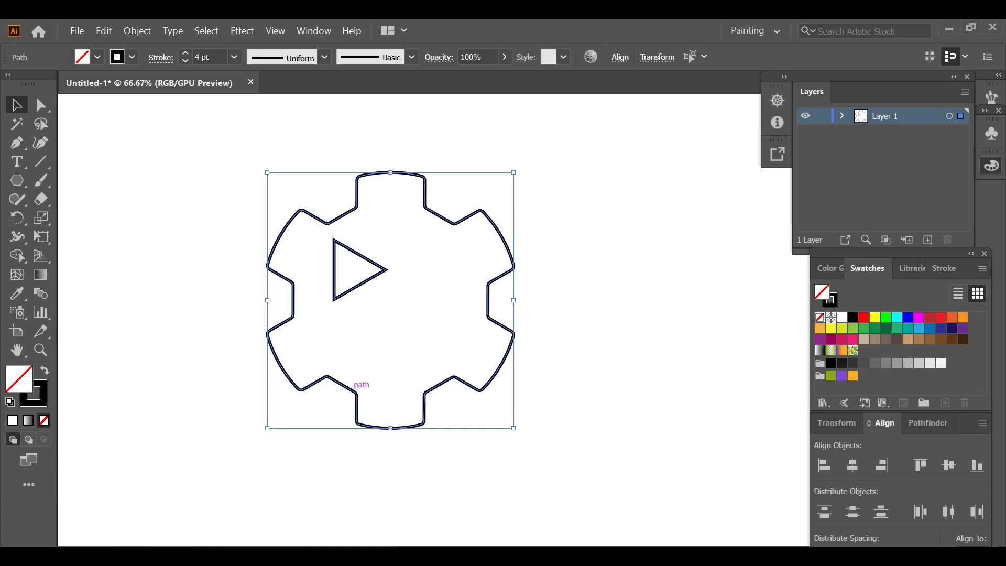
click(357, 389)
click(853, 465)
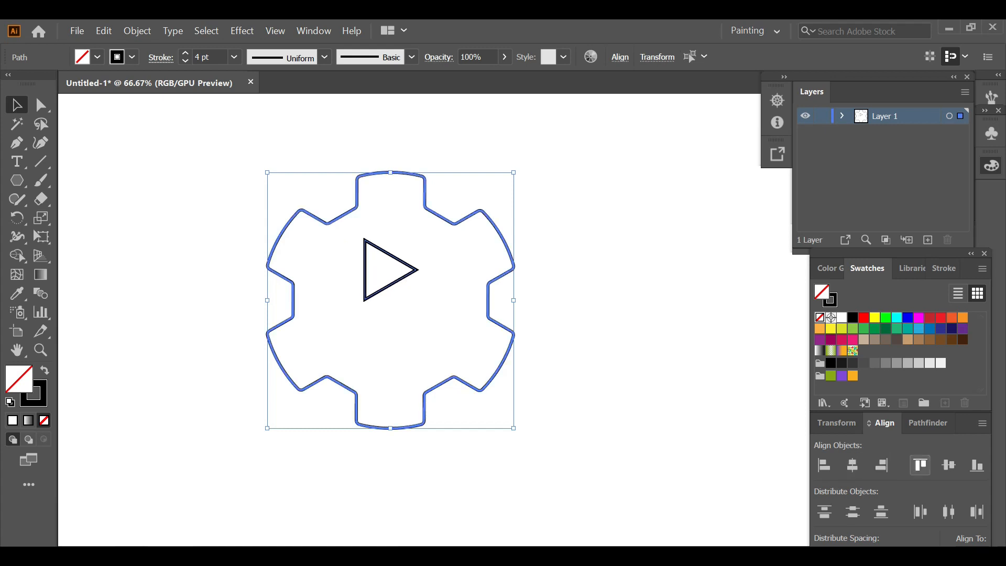
click(949, 465)
key(ctrl+shift+a)
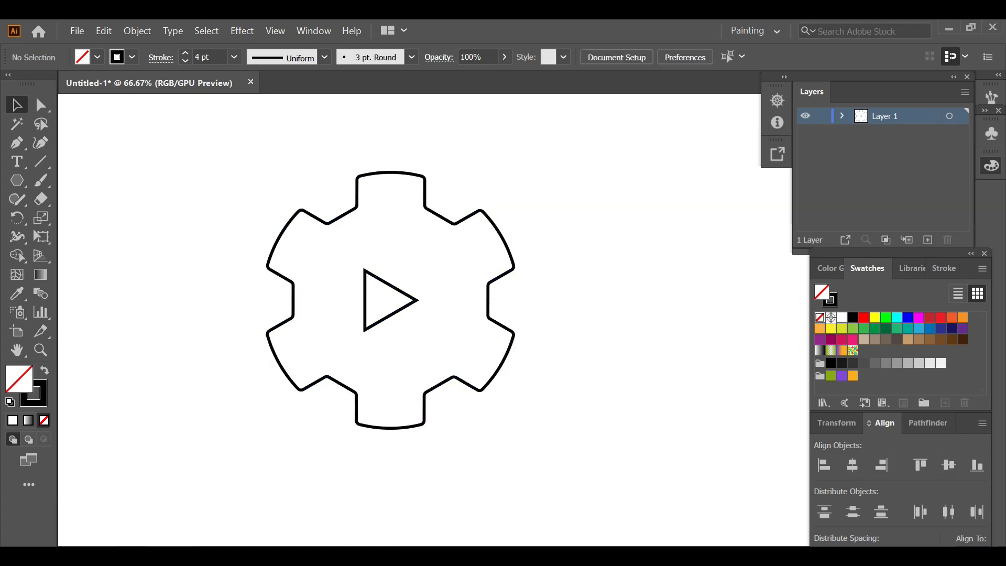
Step: Enlarge the triangle proportionally from its centre by about a third
click(411, 304)
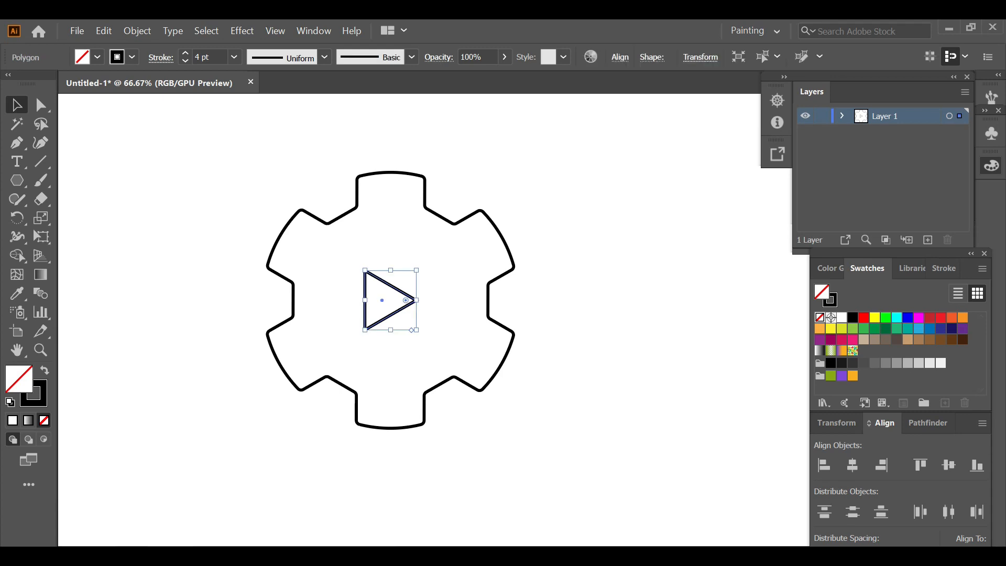
drag(416, 329, 429, 340)
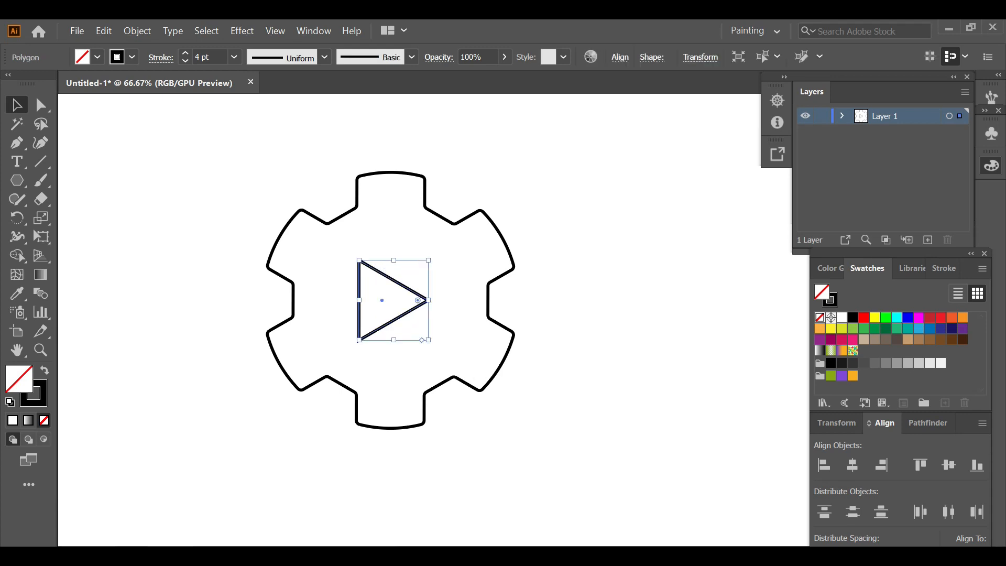
key(ctrl+shift+a)
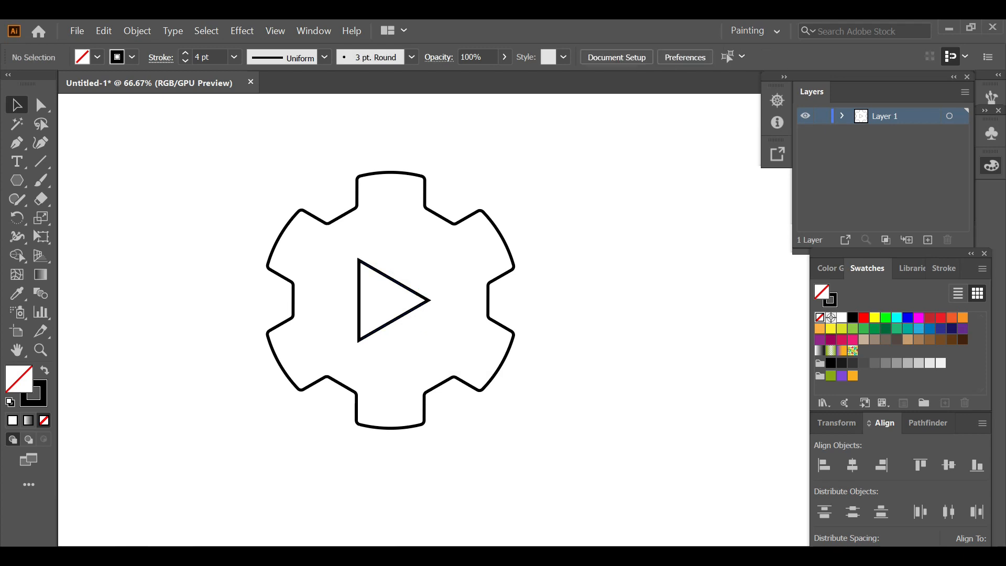
Step: Give the gear a solid red fill with no stroke
click(465, 384)
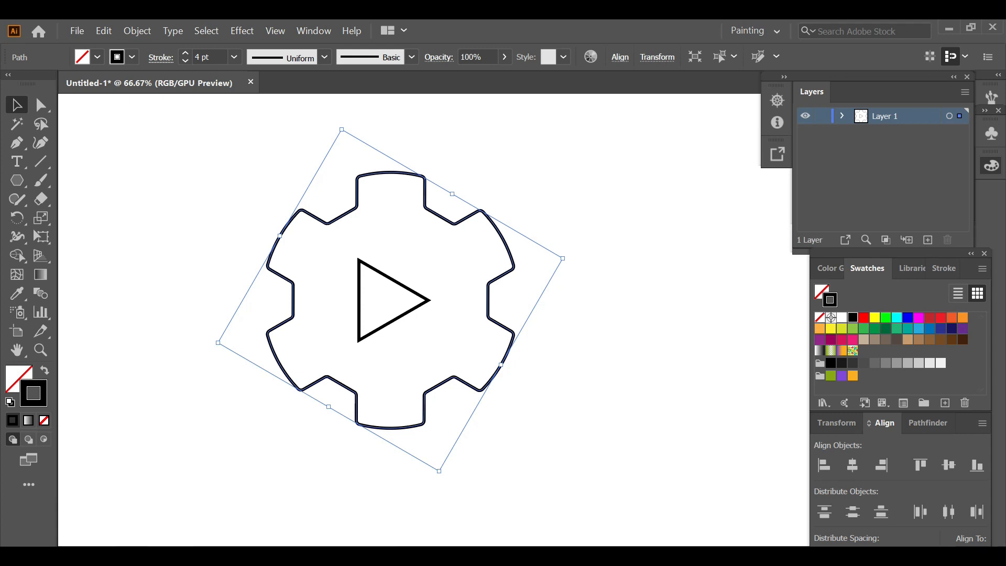
click(44, 370)
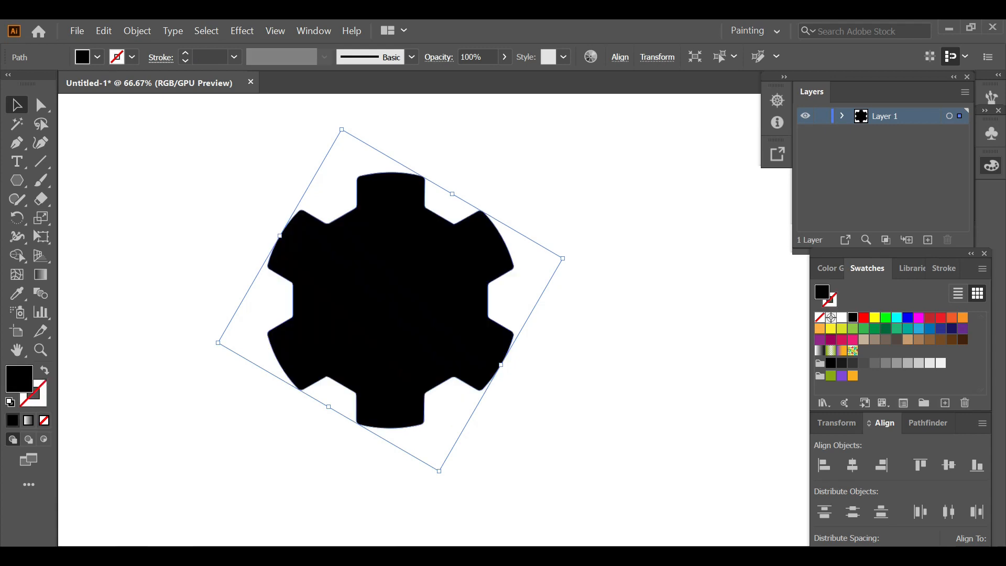
click(864, 317)
click(604, 321)
Step: Give the triangle a solid white fill with no stroke
click(413, 307)
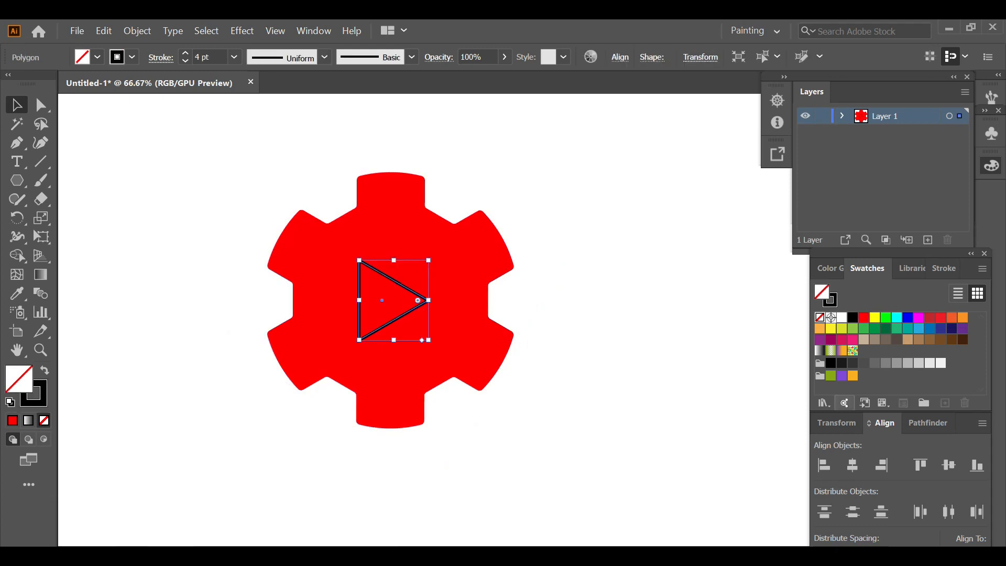
key(x)
key(shift+x)
click(842, 318)
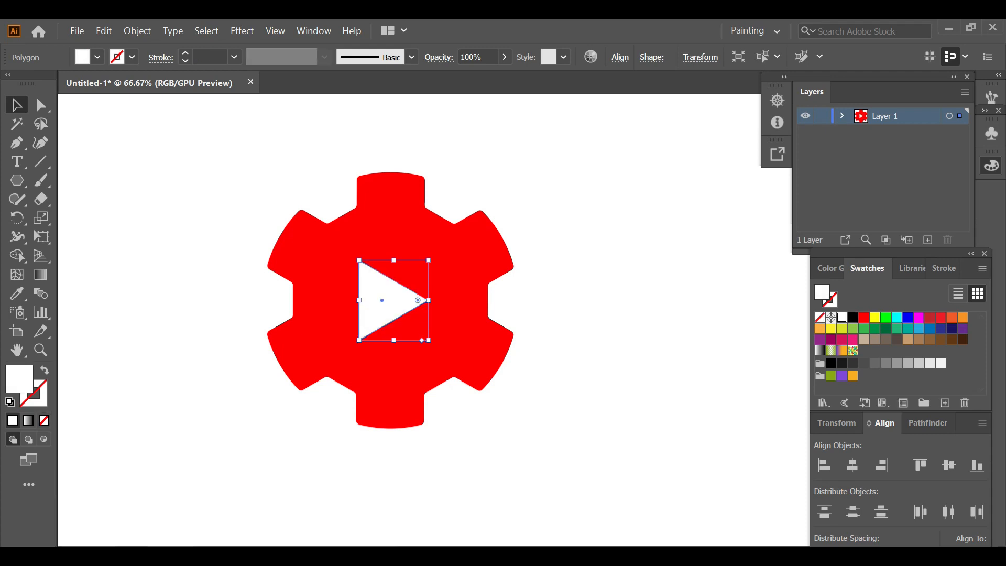
click(640, 314)
Step: Select the gear and the triangle and group them
key(ctrl+minus)
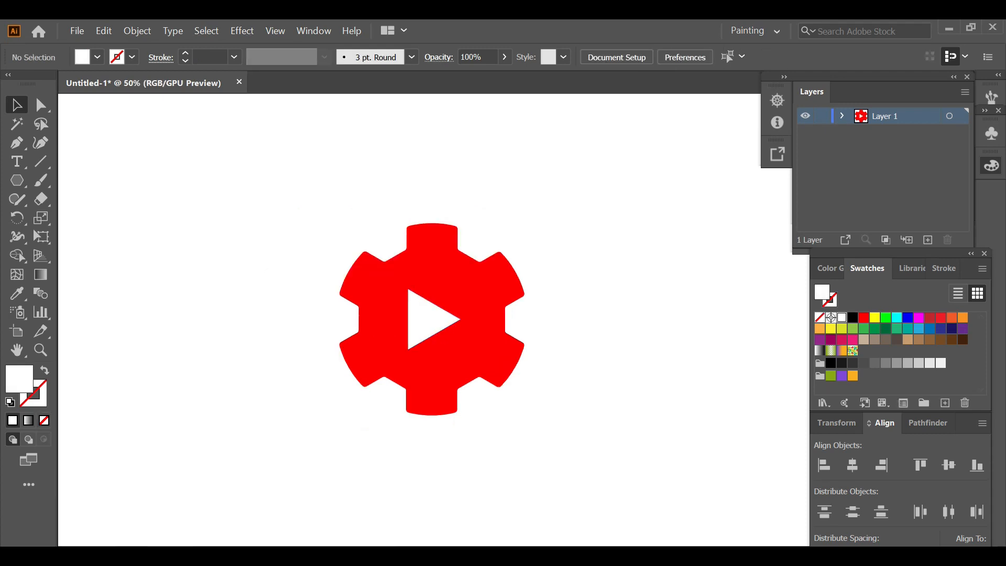
drag(299, 203, 596, 451)
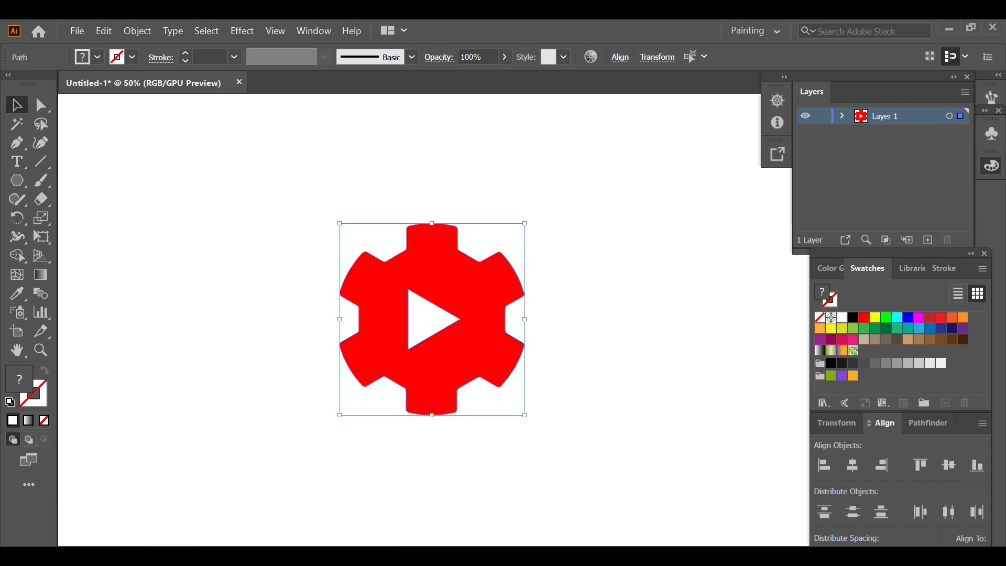
key(ctrl+g)
Step: Try to apply the 3D Extrude & Bevel effect to the grouped gear icon
click(243, 30)
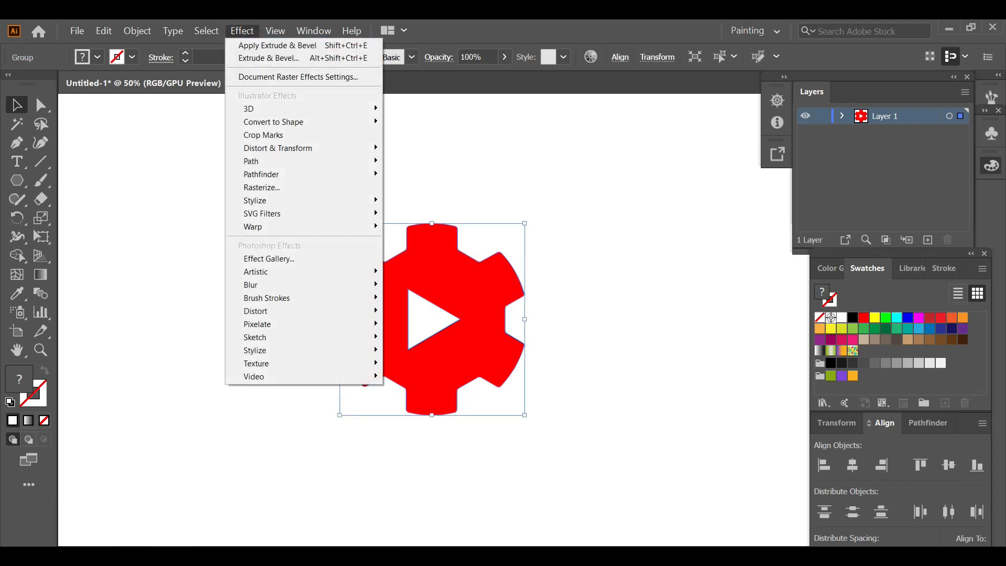
mouse_move(314, 108)
click(419, 108)
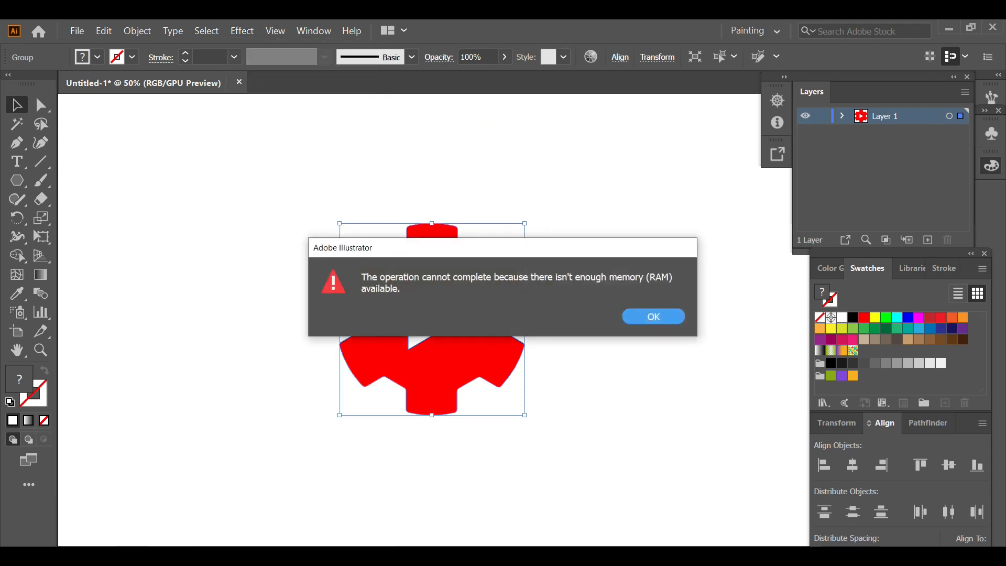
click(653, 316)
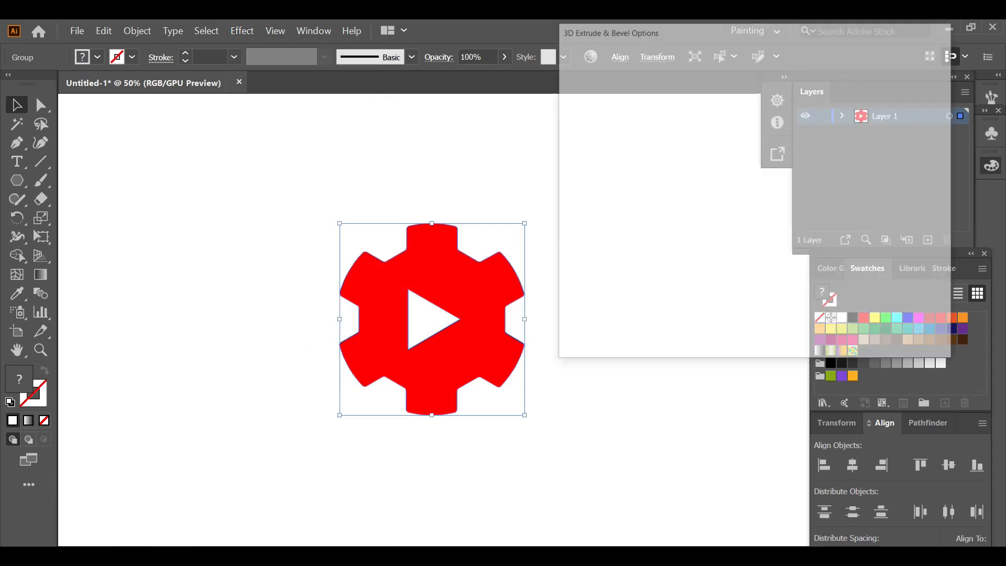
click(912, 344)
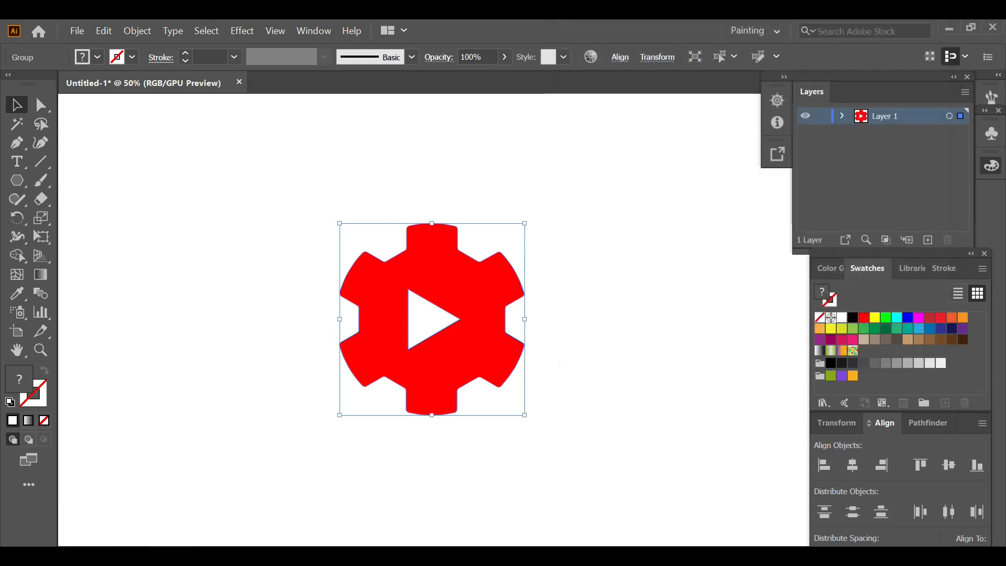
key(Return)
key(ctrl+shift+a)
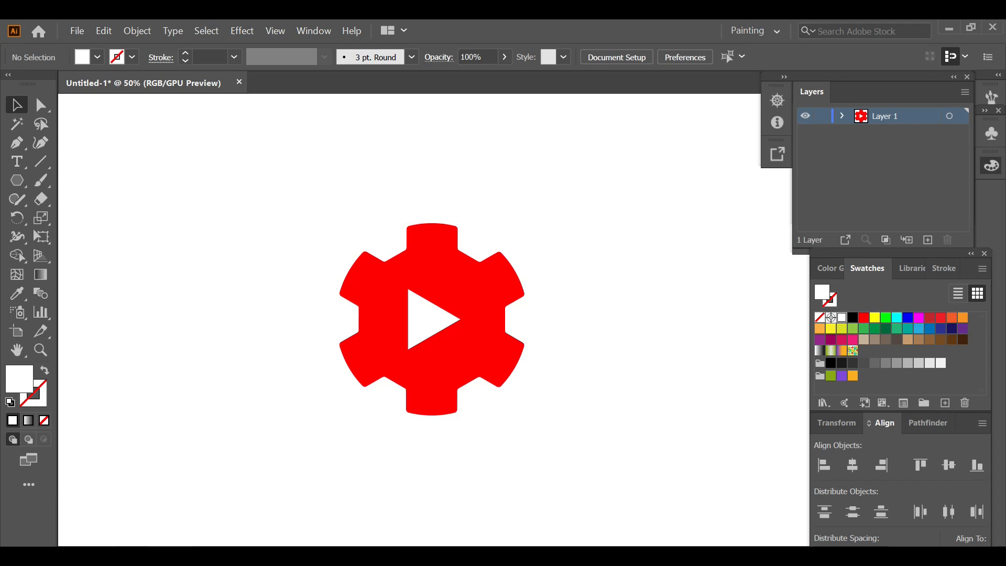
key(ctrl+equal)
key(ctrl+a)
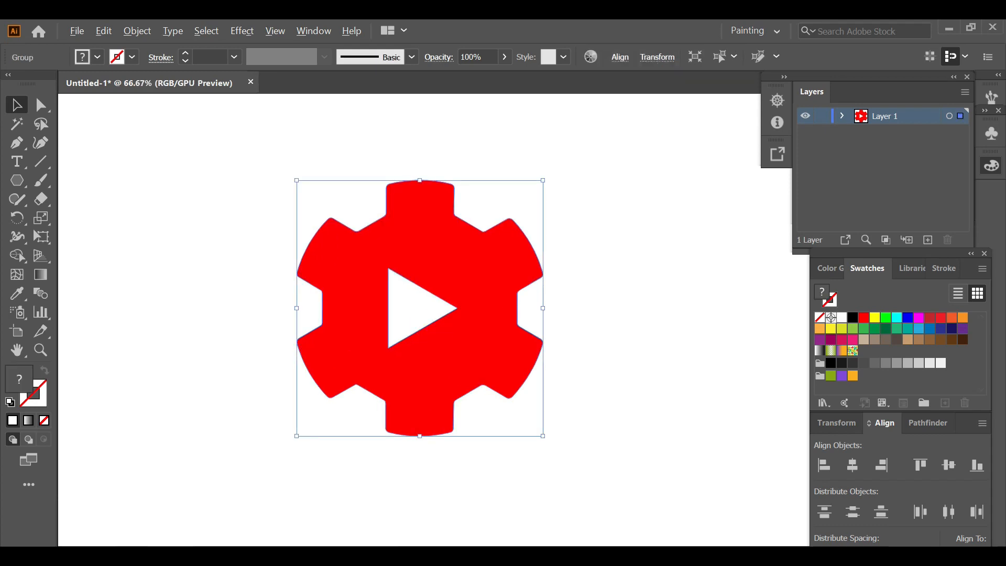
key(ctrl+shift+a)
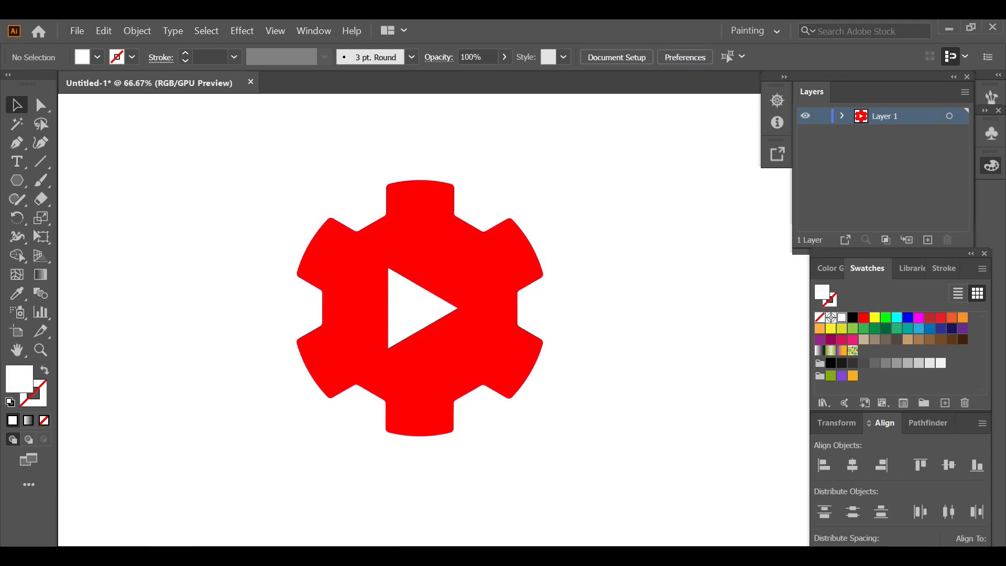